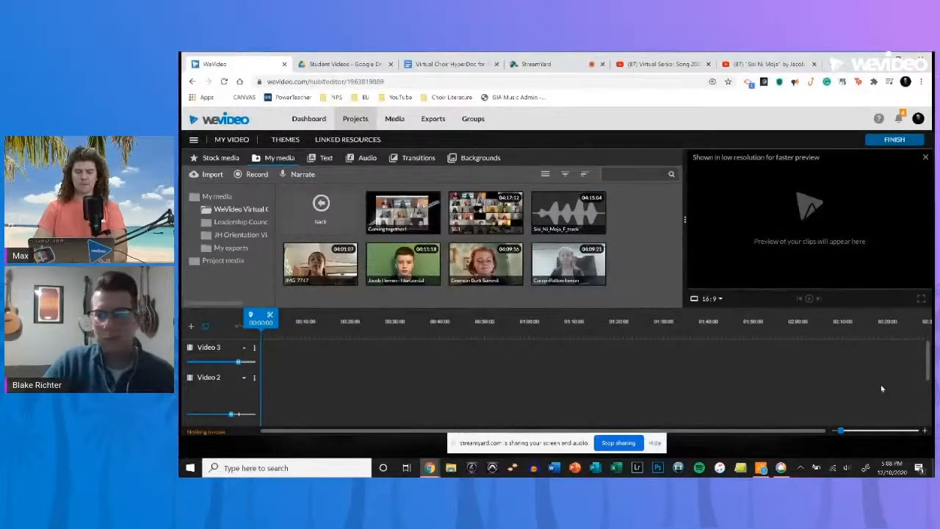
- Place the red-haired student's clip at the start of the Video 1 track
drag(927, 360, 929, 406)
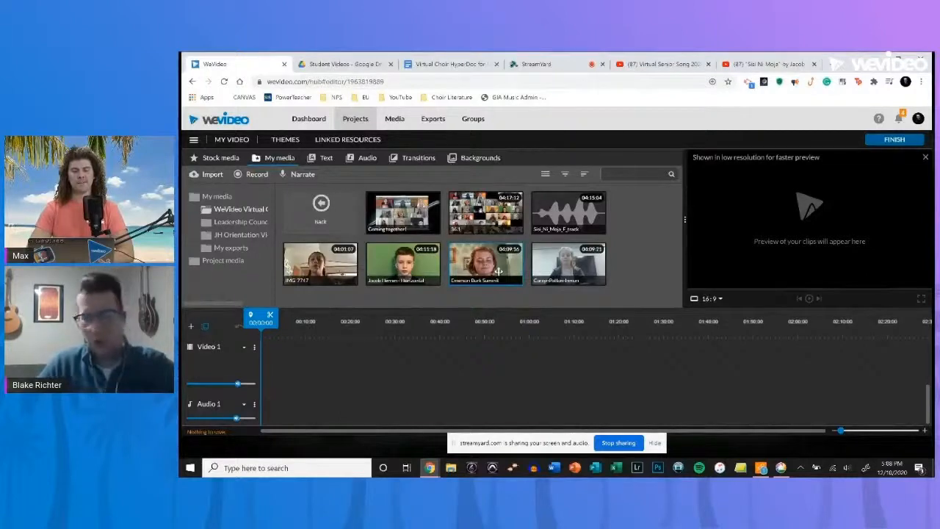
drag(498, 271, 430, 338)
click(310, 322)
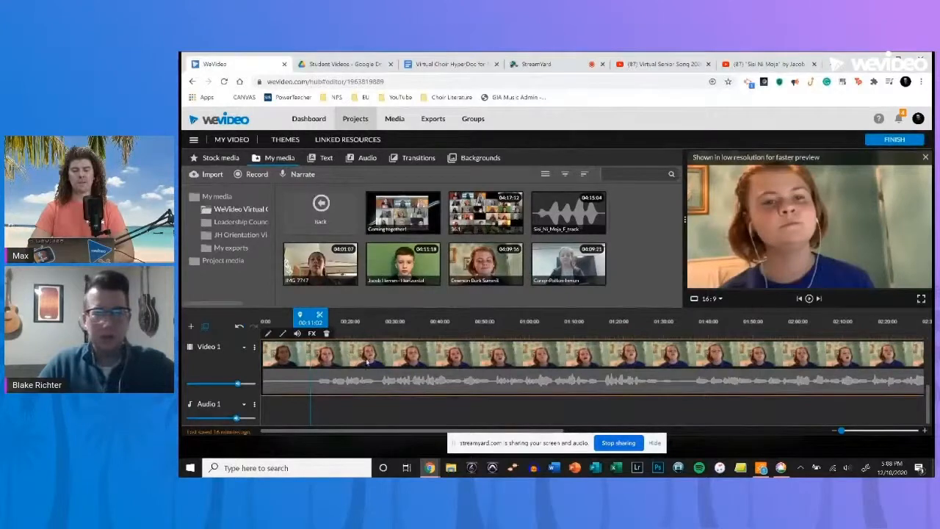
- Open the export settings, choose audio-only output, and return to the editor without exporting
click(896, 141)
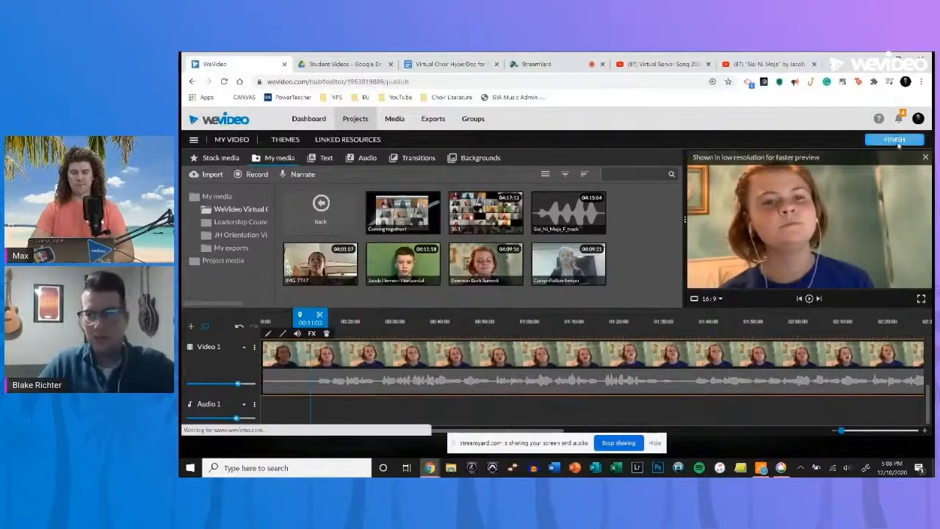
click(633, 315)
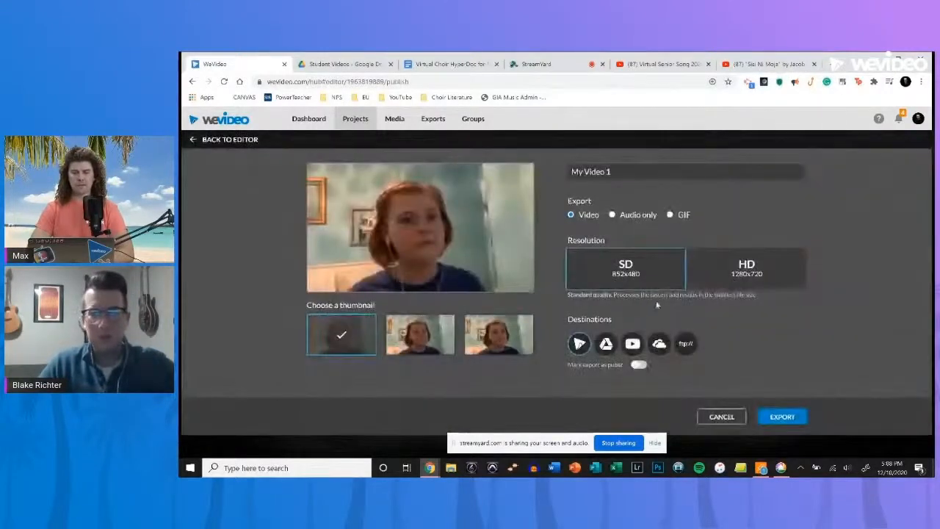
click(613, 215)
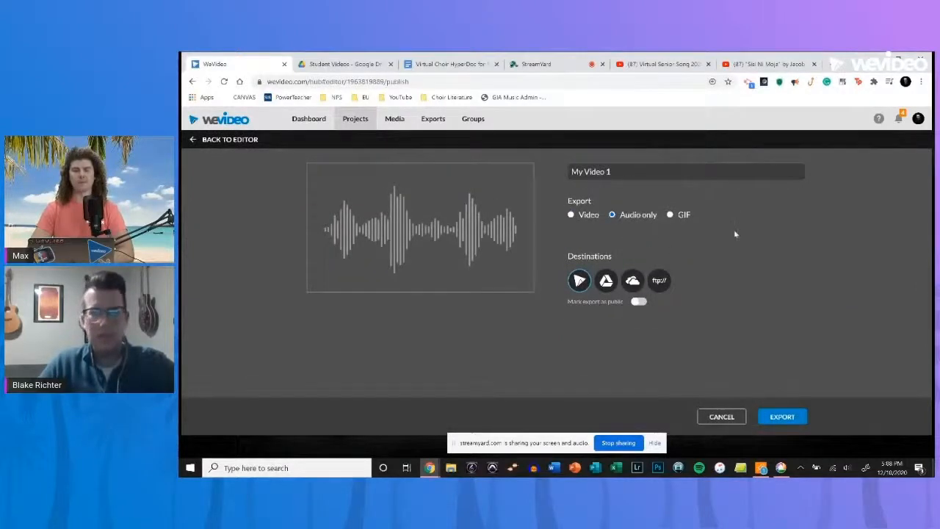
click(200, 140)
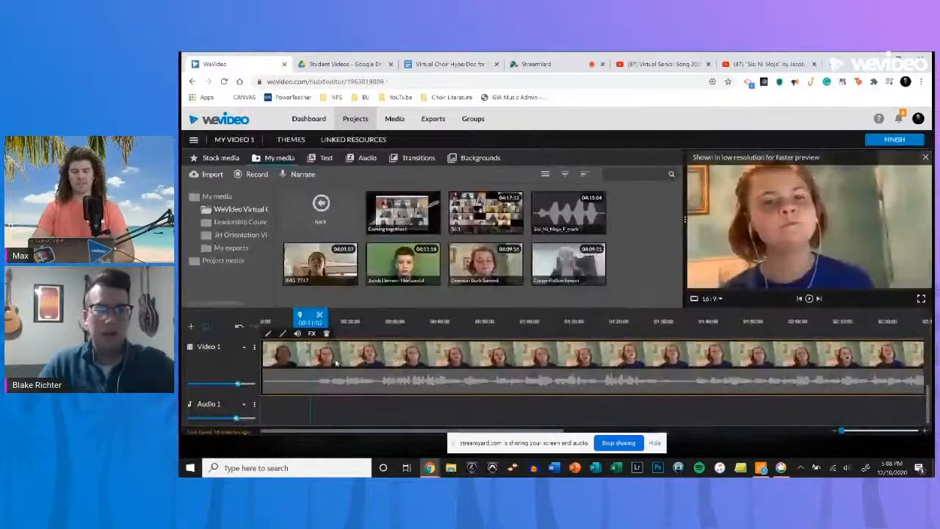
- Delete the student clip from the Video 1 track
key(Delete)
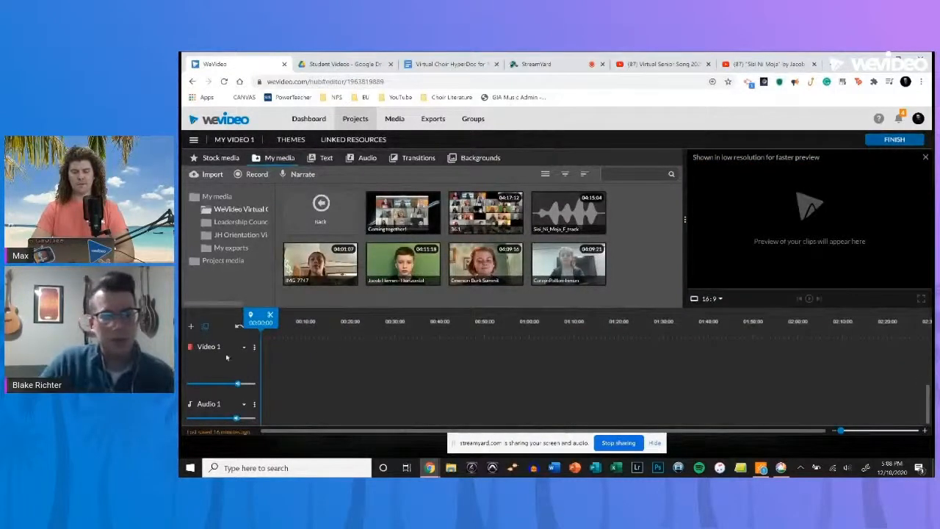
mouse_move(238, 384)
mouse_down()
mouse_move(222, 384)
mouse_move(238, 384)
mouse_up()
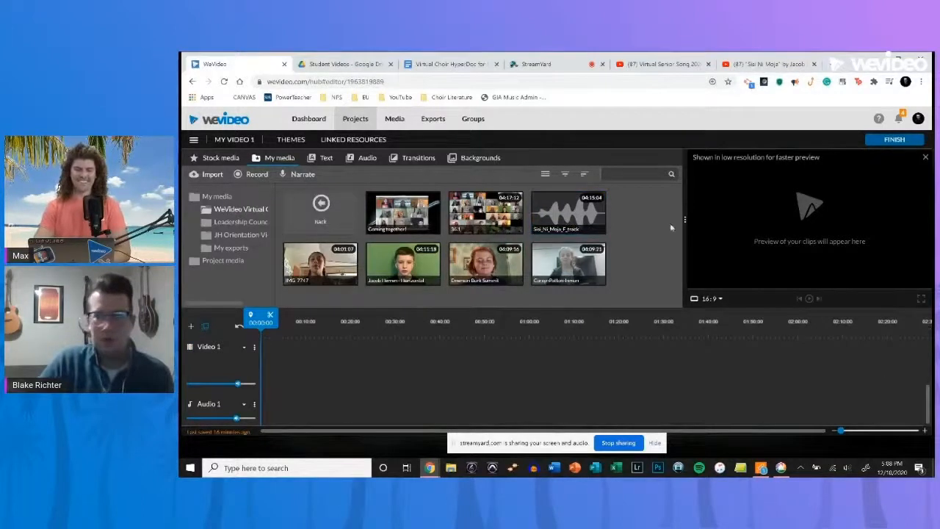
- Place the Sisi_Ni_Moja_E_track audio at the start of Audio 1 and split it by ear at 00:21:07
drag(585, 215, 288, 411)
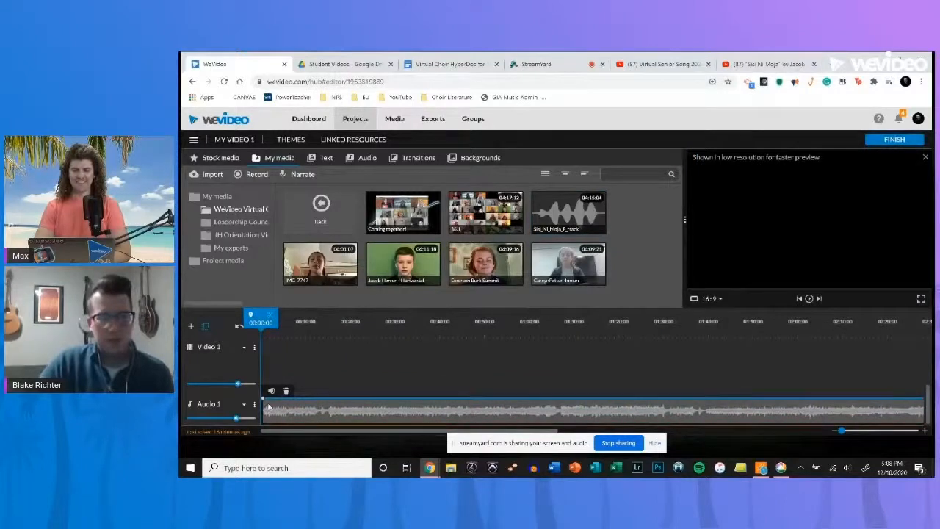
click(312, 331)
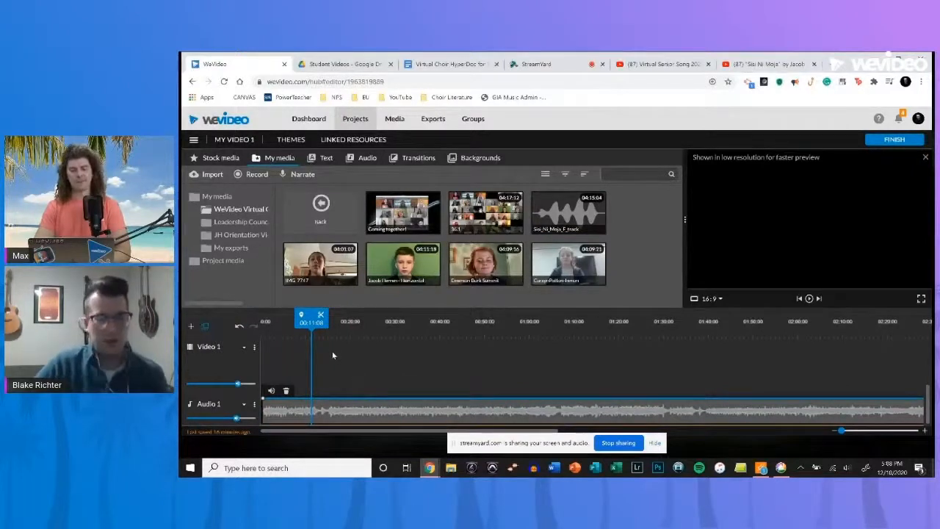
key(space)
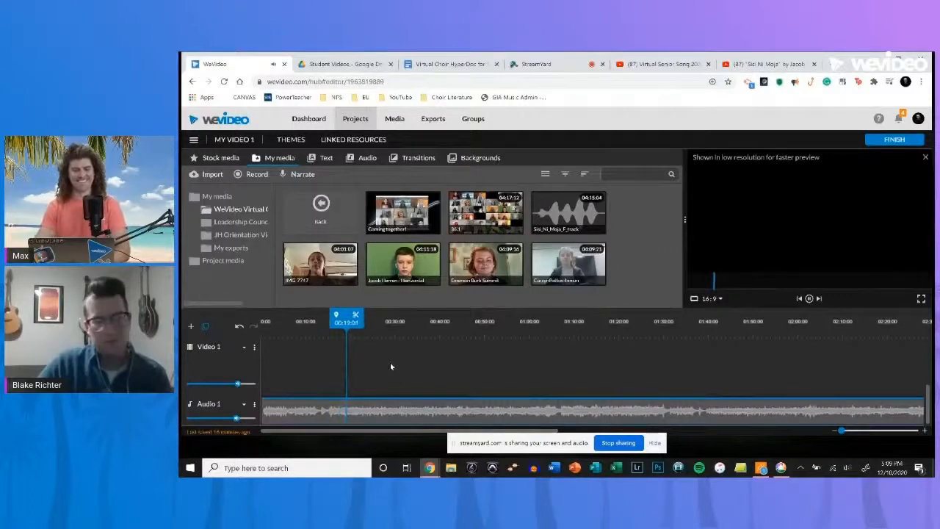
key(space)
key(s)
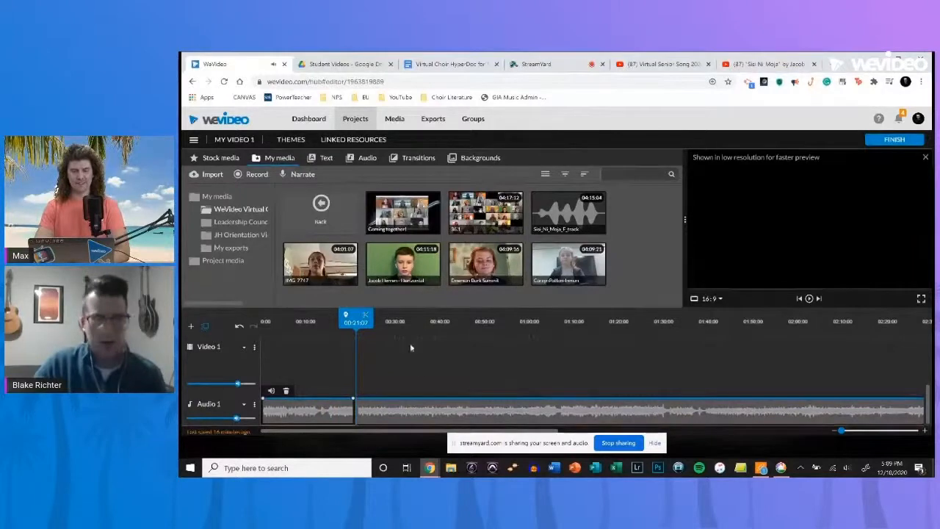
- Place the red-haired student's clip at the start of Video 1 and turn the Audio 1 volume all the way down
click(496, 269)
drag(496, 269, 261, 369)
drag(236, 417, 179, 418)
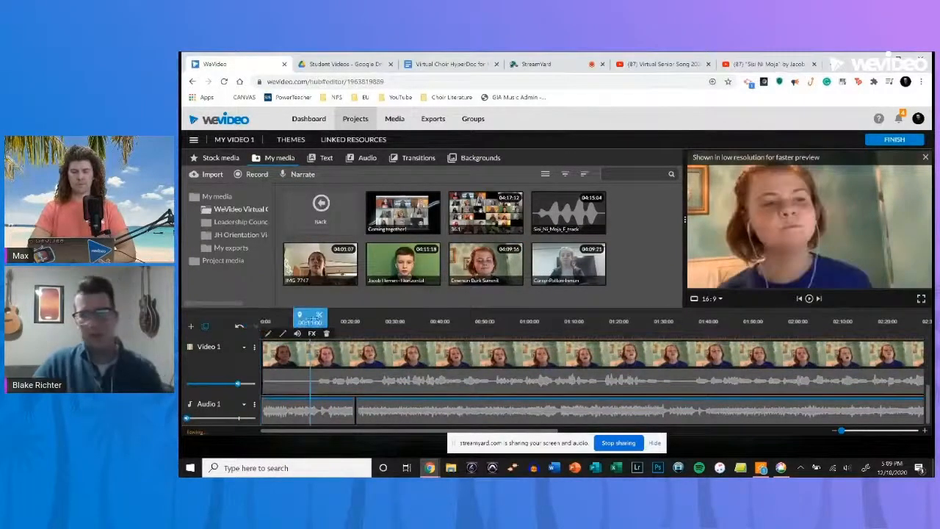
- Play the student clip from 00:11:00, split it at 00:19:20, and delete the part before the split
click(312, 321)
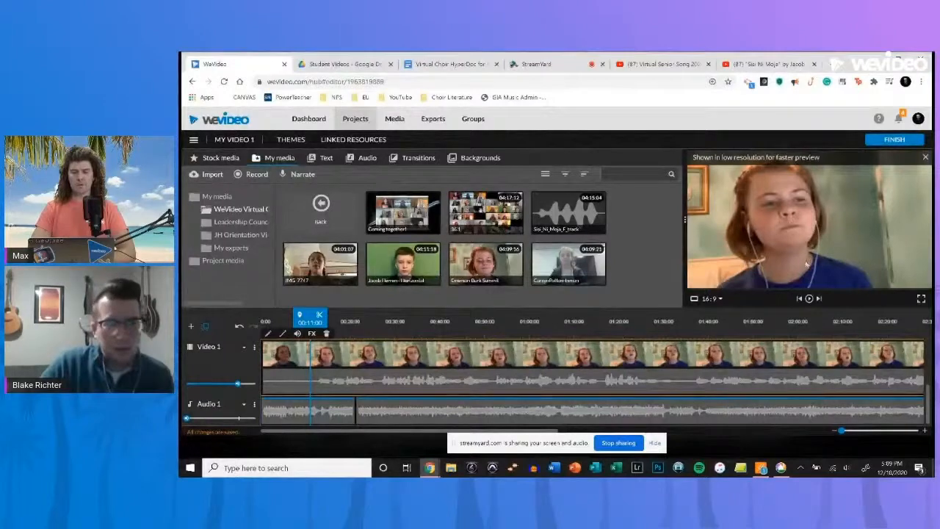
key(space)
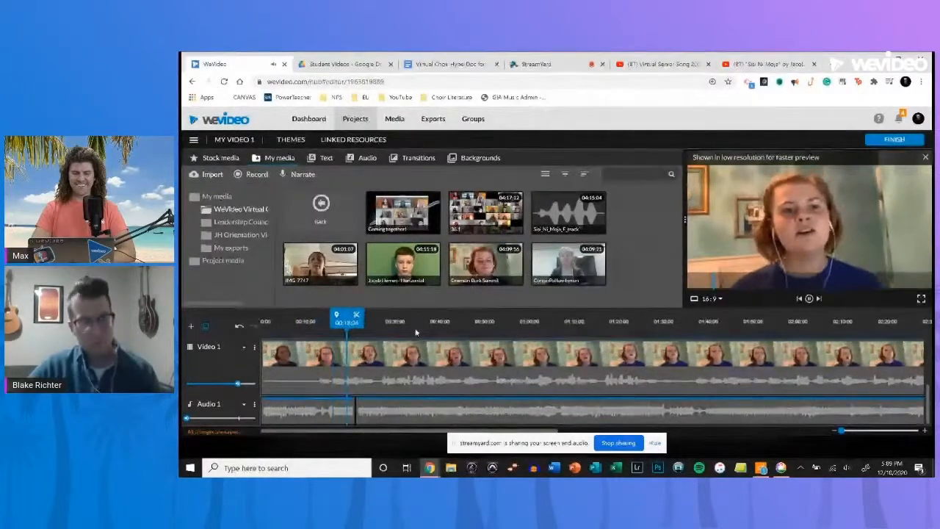
key(space)
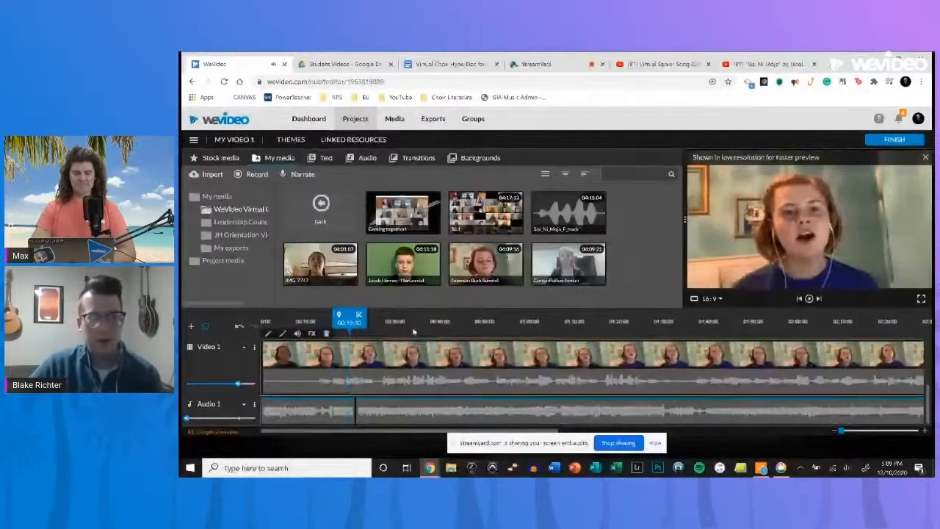
click(358, 315)
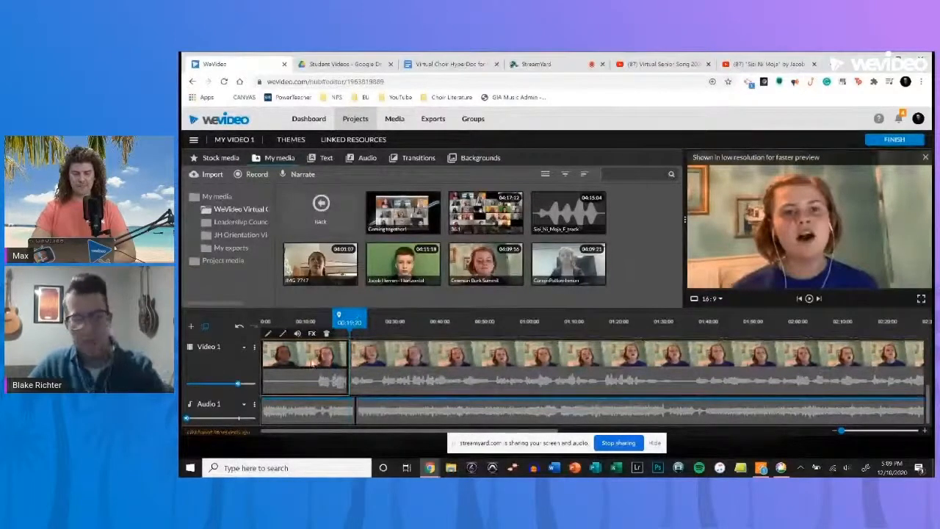
key(Delete)
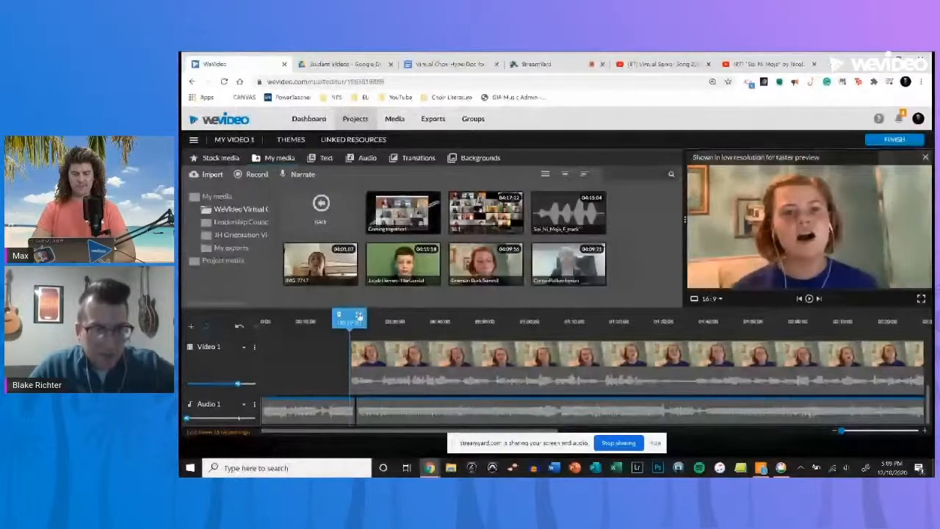
- Move the trimmed student clip on Video 1 to start at about 00:11 and play it against the reference audio
drag(359, 352, 316, 357)
click(339, 321)
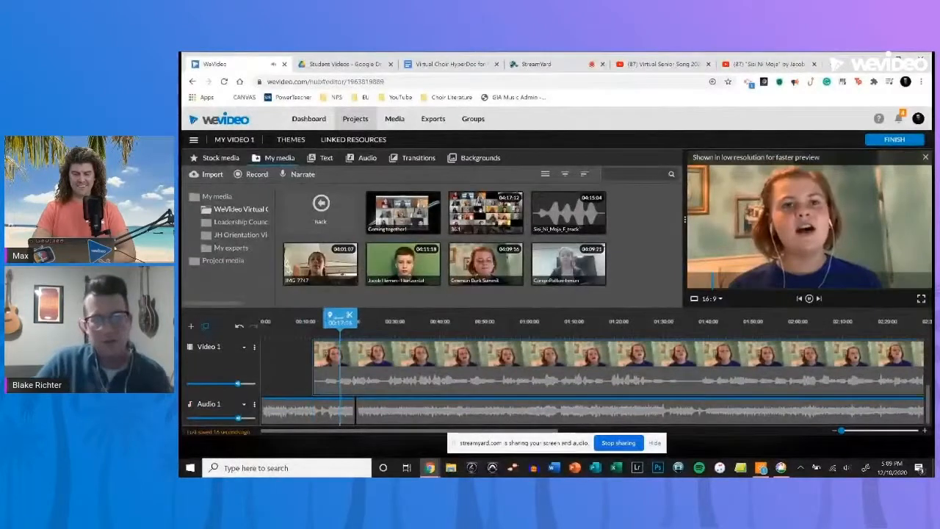
- Lower the Video 1 track volume slightly and turn the Audio 1 track volume all the way down
click(235, 384)
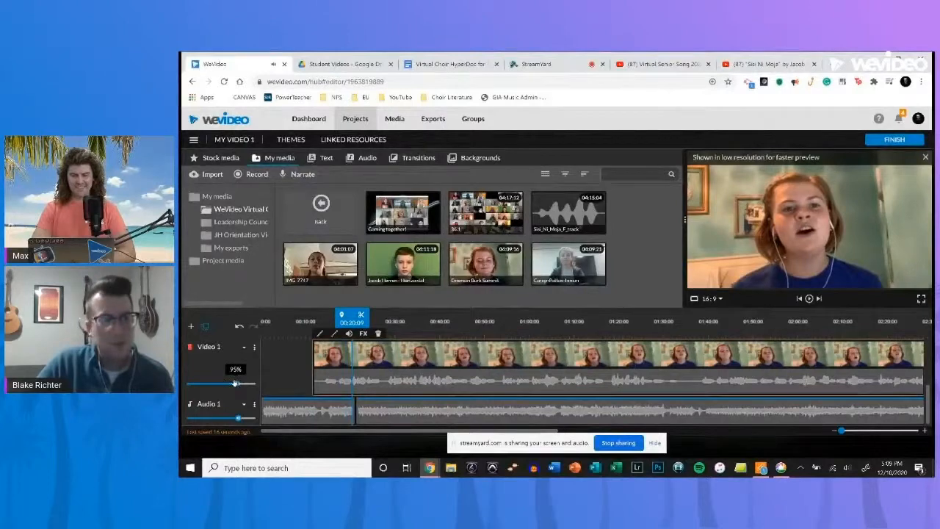
drag(235, 384, 236, 384)
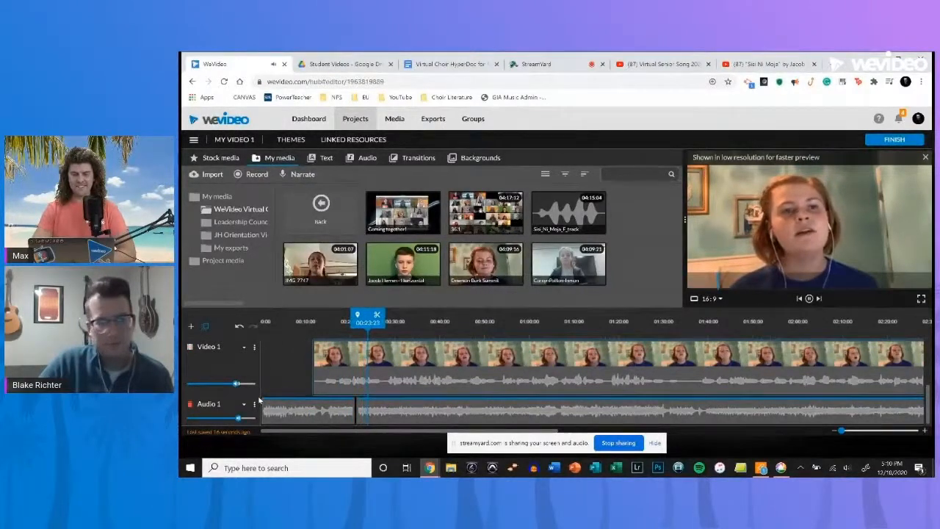
click(350, 390)
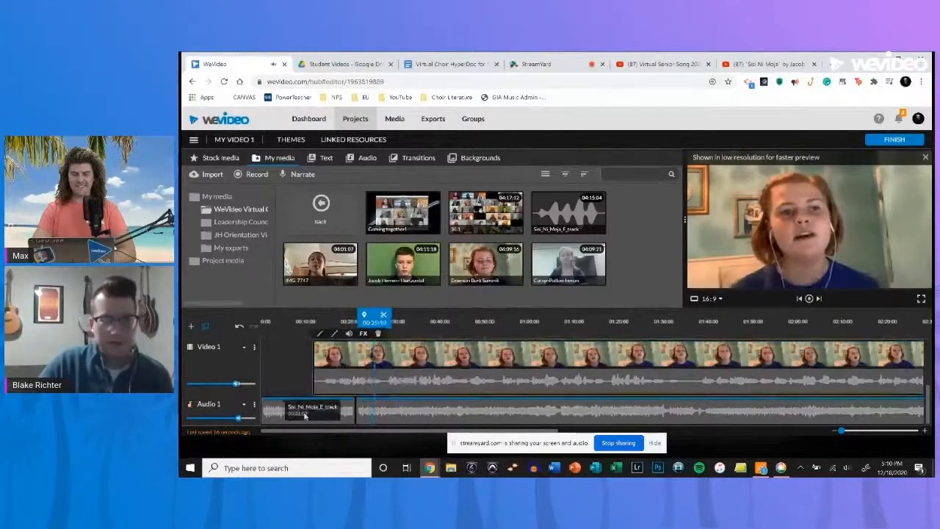
drag(237, 418, 186, 418)
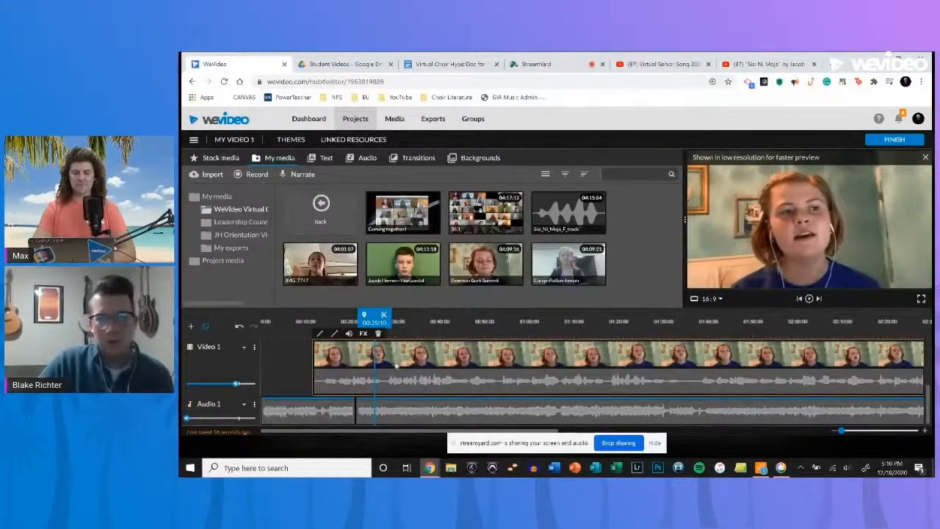
- Set the Video 1 clip's starting animation to scale 0.3 at position x 0, y 0
double_click(463, 357)
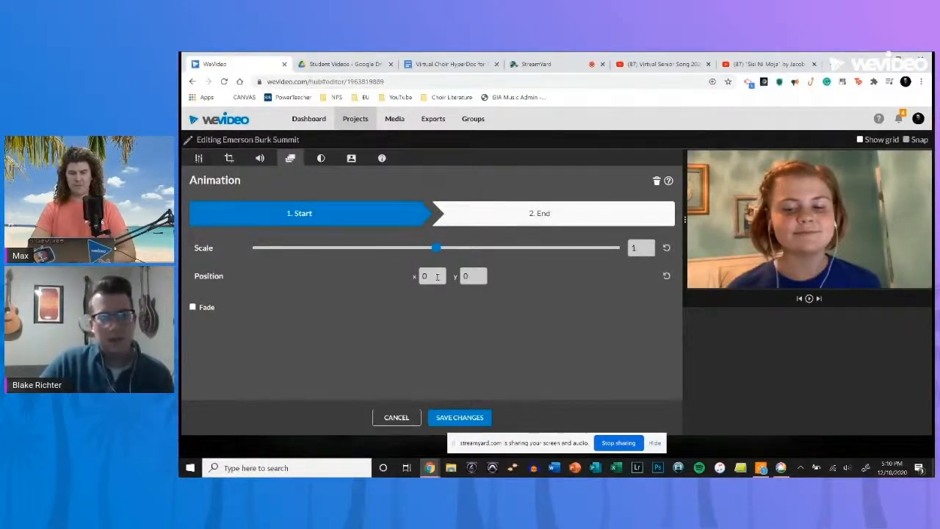
drag(639, 249, 592, 256)
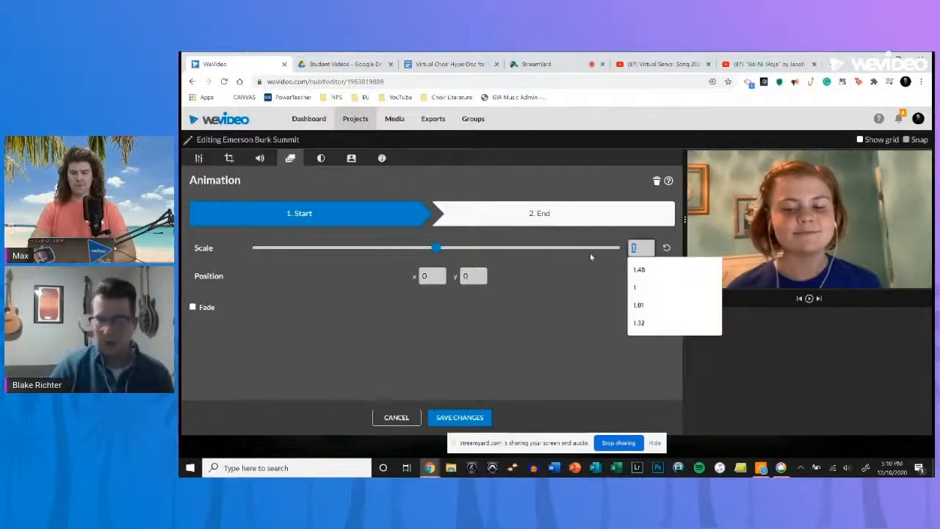
text(.3)
key(Return)
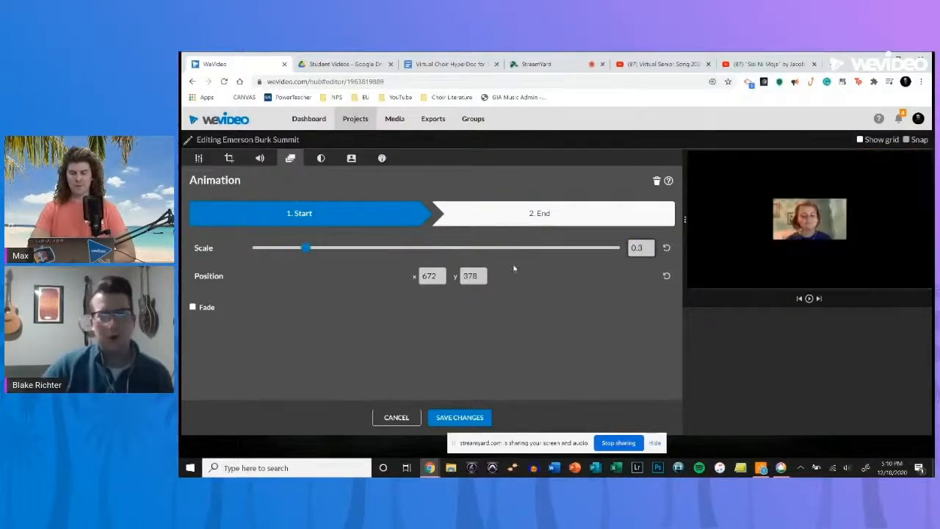
drag(441, 275, 351, 280)
text(0)
key(Tab)
text(0)
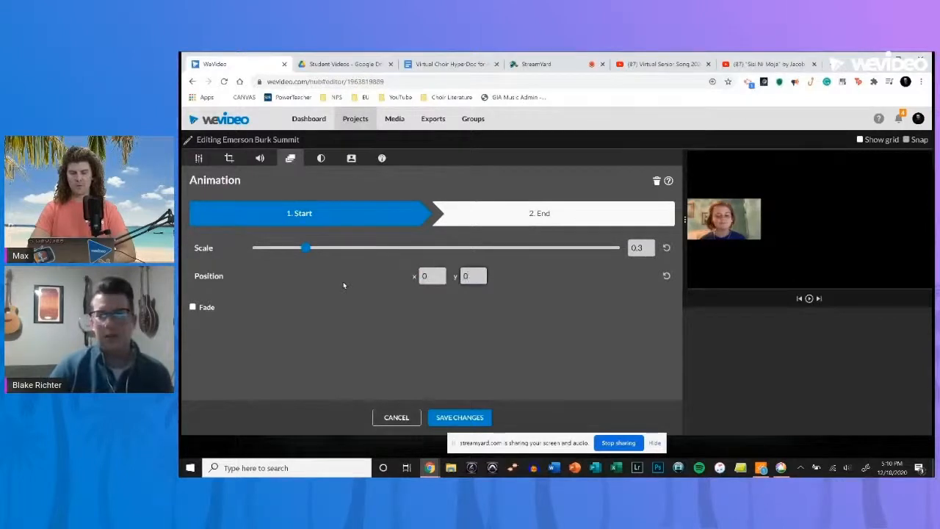
- Set the clip's ending animation to scale 0.3 at position x 0, y 0, and save the changes
click(568, 217)
drag(650, 248, 590, 251)
text(.)
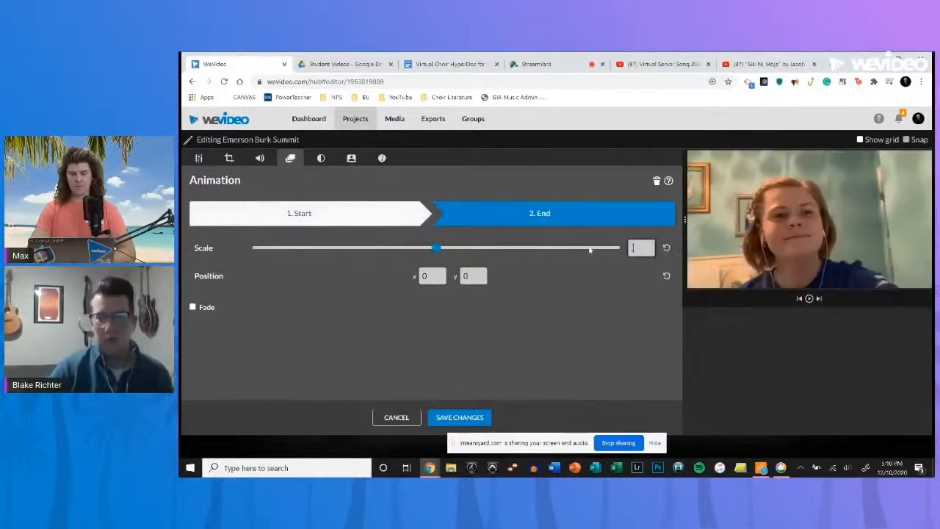
text(3)
key(Return)
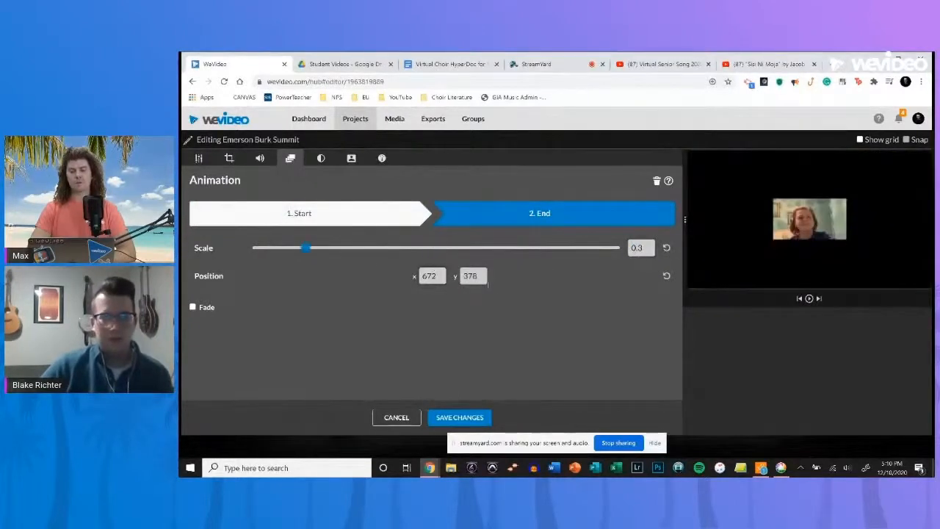
double_click(434, 275)
text(0)
key(Tab)
text(0)
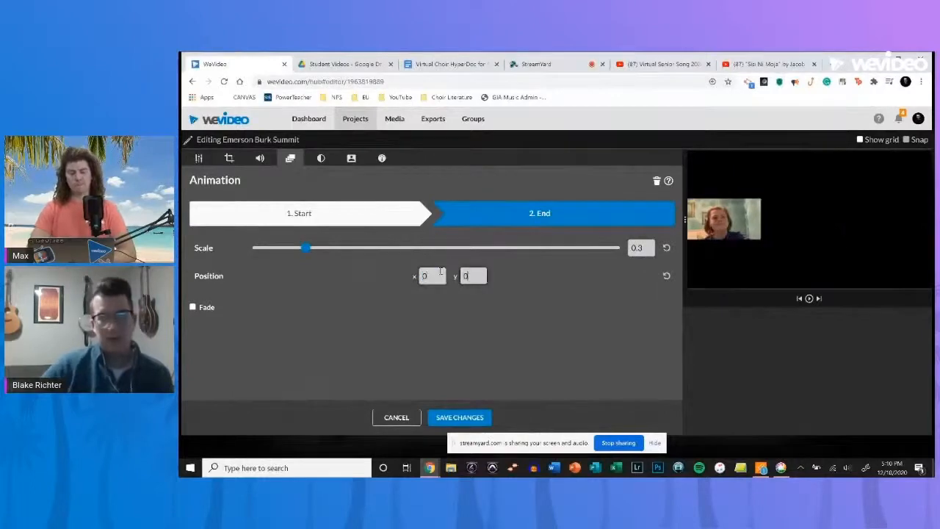
key(Return)
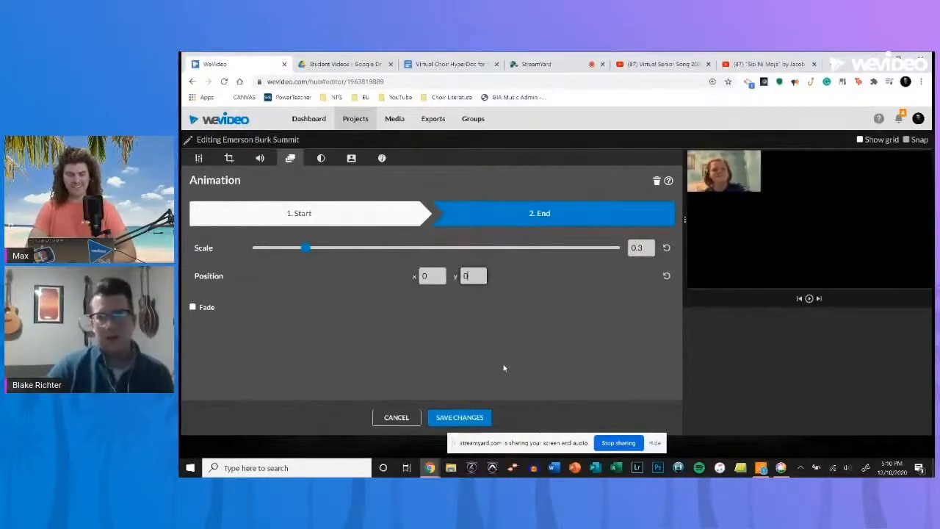
click(466, 420)
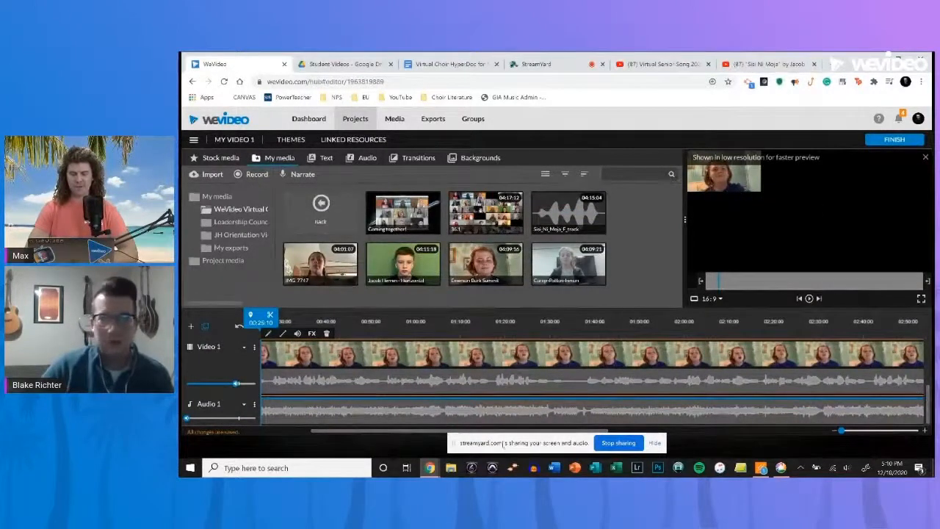
- Place the IMG student clip on the Video 2 track, aligned with the start of the Video 1 clip
drag(371, 434, 326, 434)
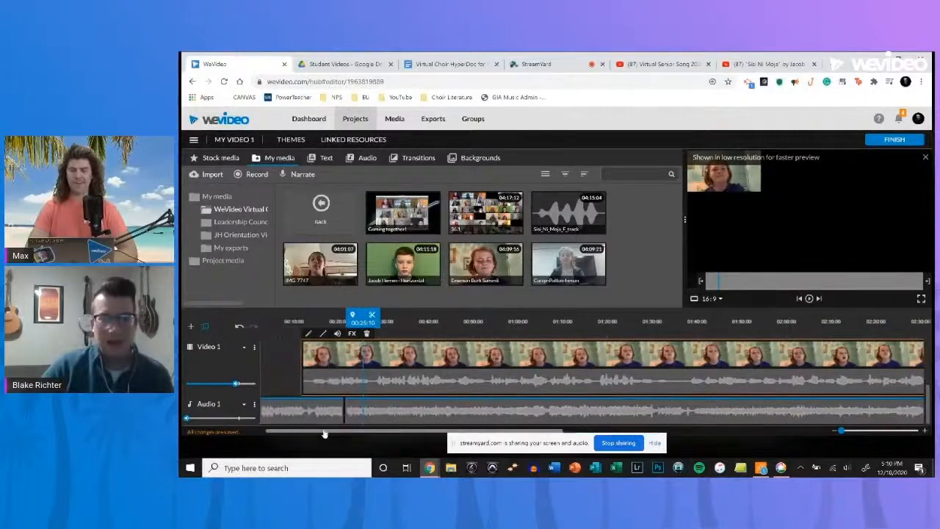
drag(928, 402, 928, 388)
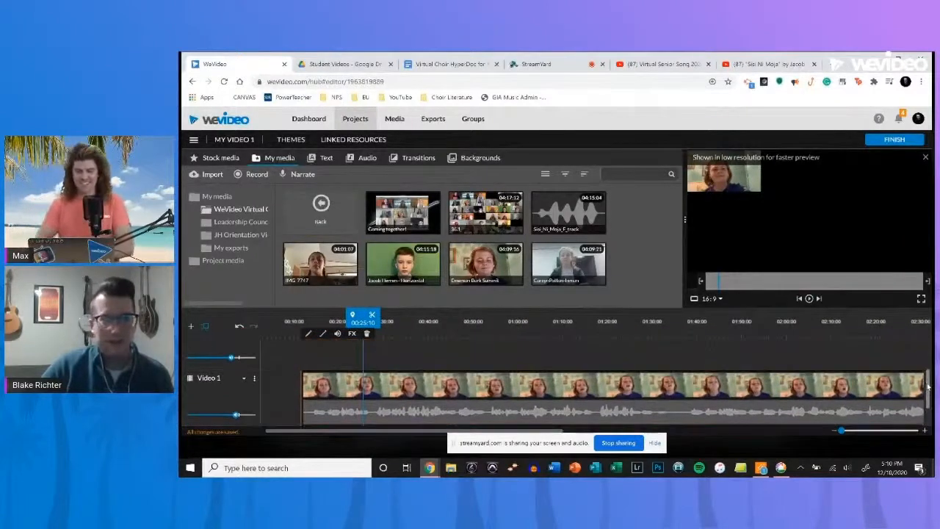
drag(313, 269, 314, 351)
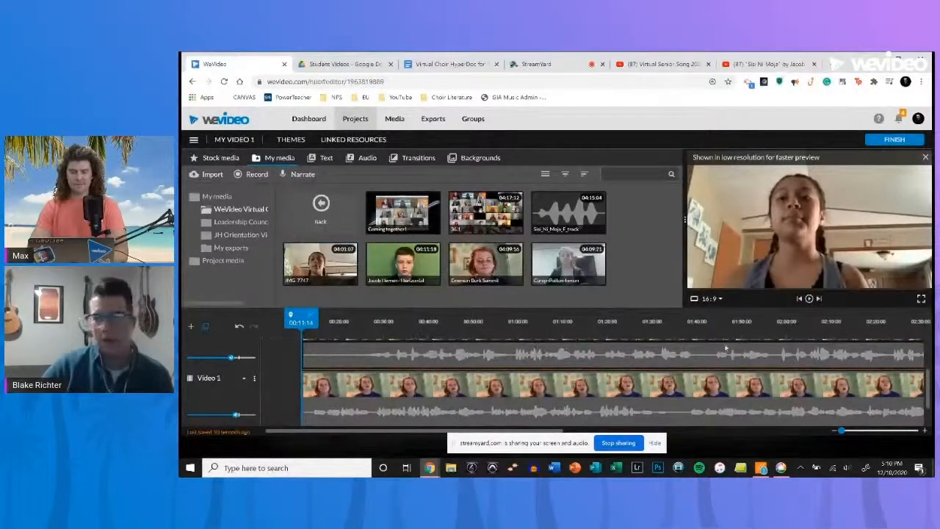
- Try the IMG_7747 clip's starting animation at scale 0.3 and position x 610, y 0, and discard the changes
double_click(515, 354)
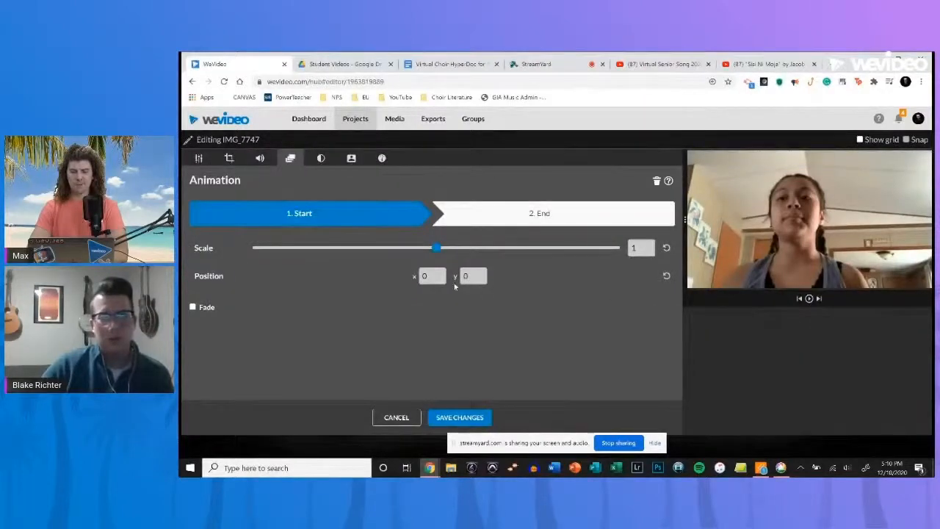
drag(641, 247, 579, 260)
text(0.3)
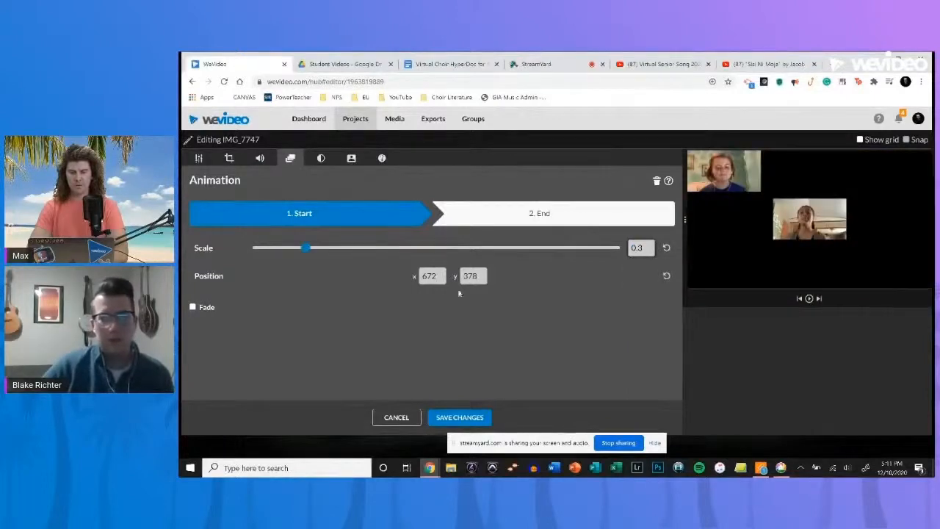
drag(479, 276, 417, 277)
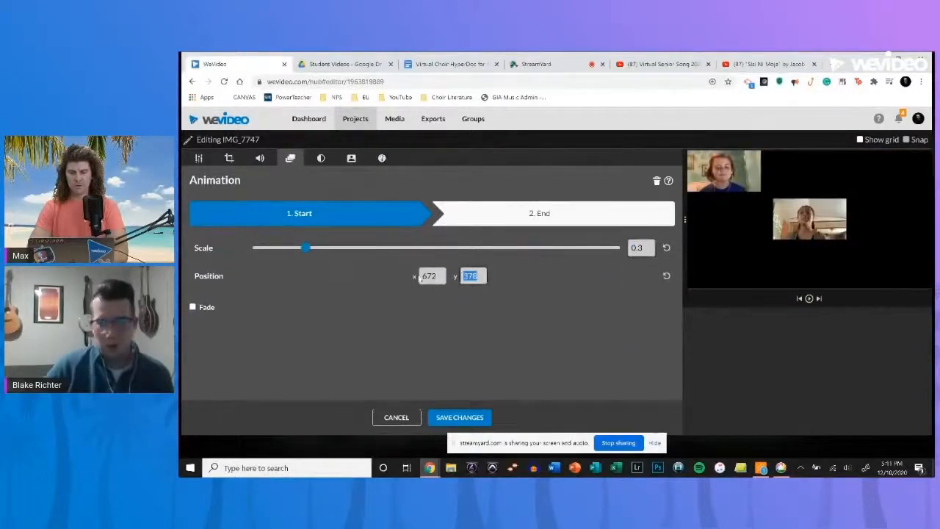
text(0)
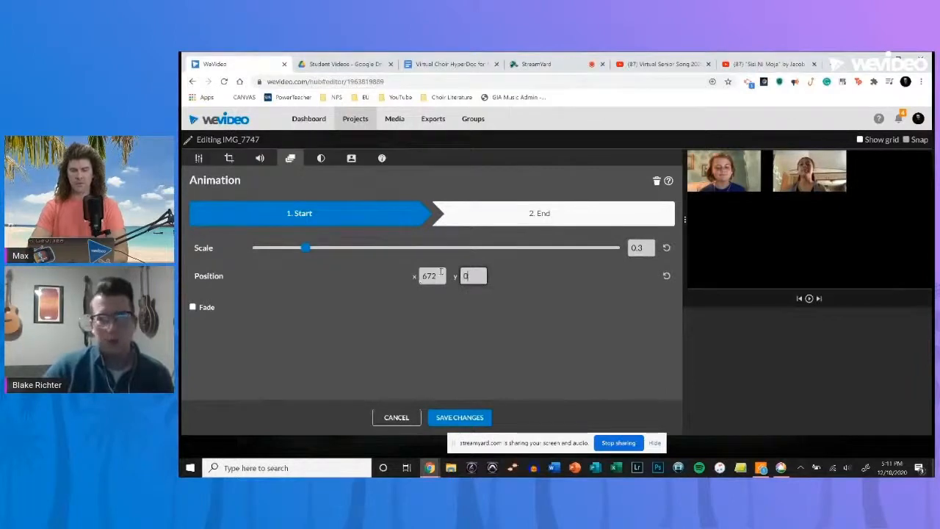
drag(440, 276, 404, 278)
text(610)
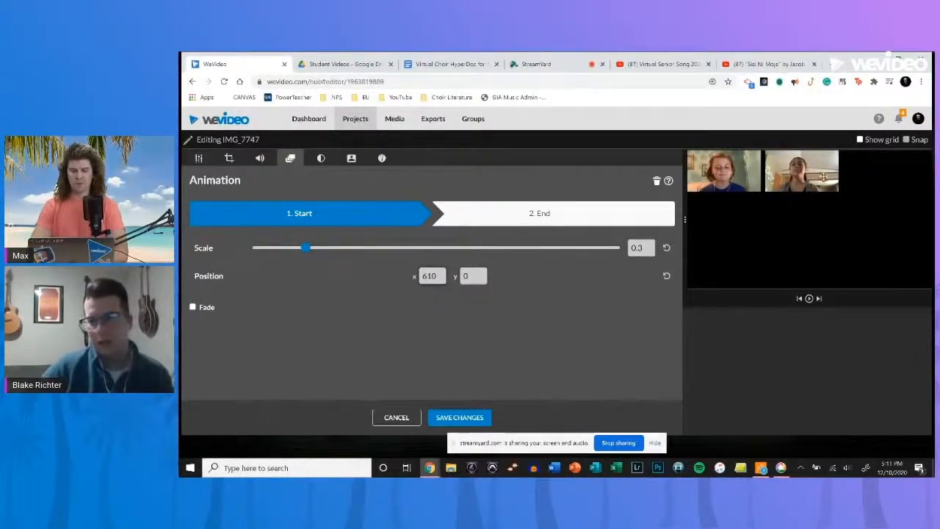
drag(443, 276, 390, 280)
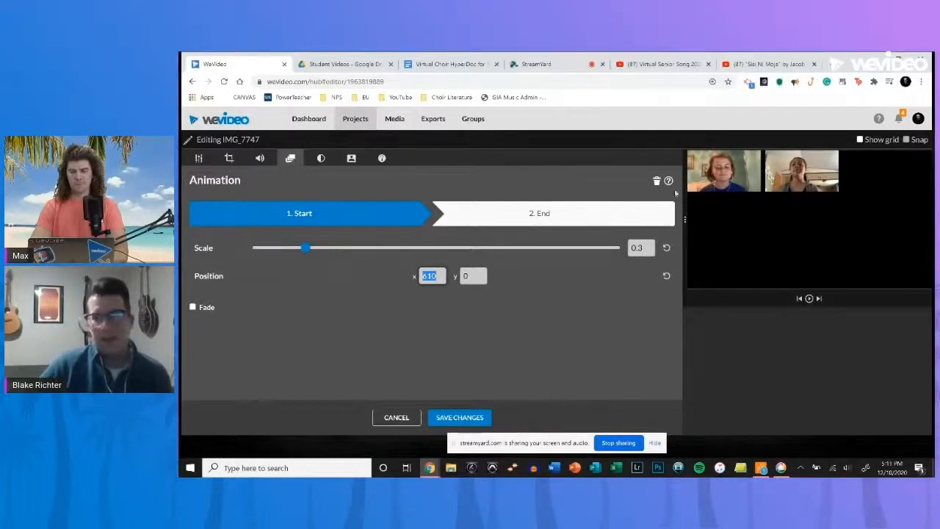
click(397, 418)
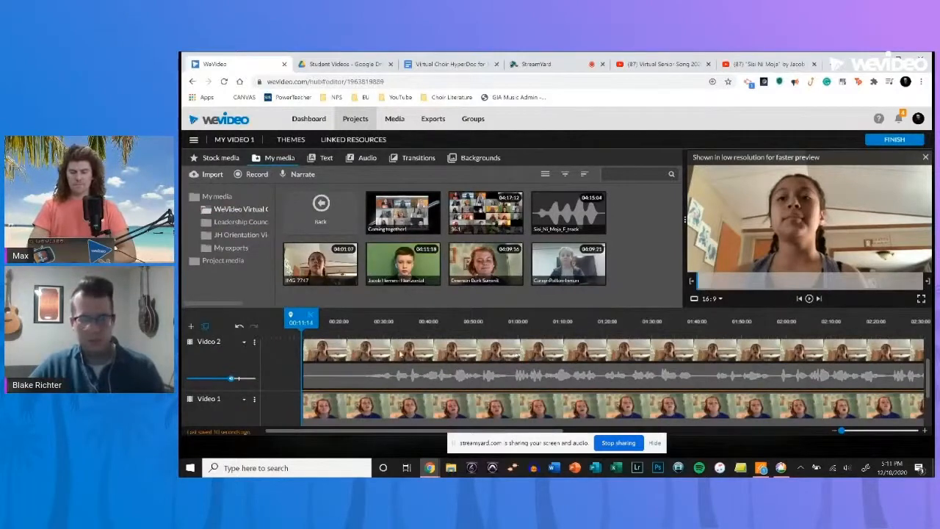
- Clear the timeline by deleting the existing clips from the video and audio tracks
key(Delete)
drag(929, 372, 929, 396)
key(Delete)
click(414, 420)
key(Delete)
click(310, 417)
key(Delete)
drag(433, 219, 273, 362)
click(277, 335)
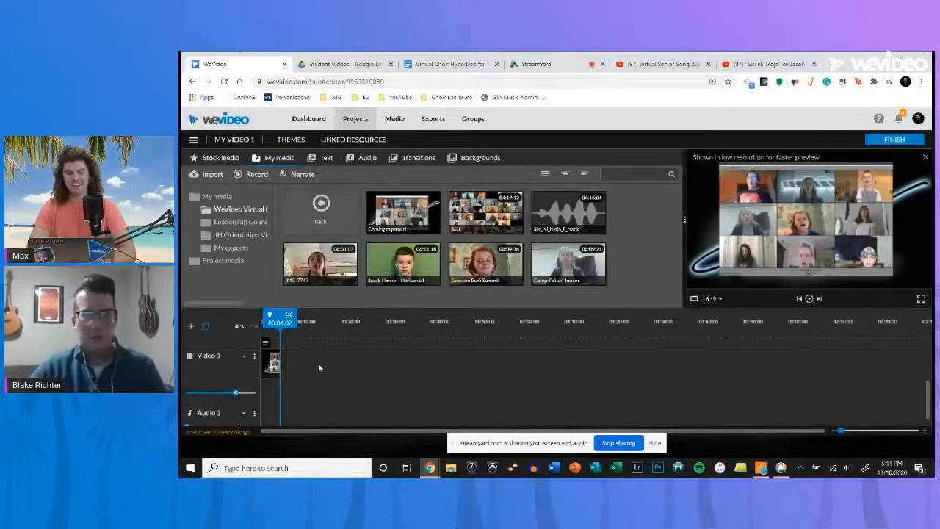
key(Delete)
- Place the 36.1 choir clip at the start of the Video 1 track and play it from about 00:13
drag(483, 215, 302, 354)
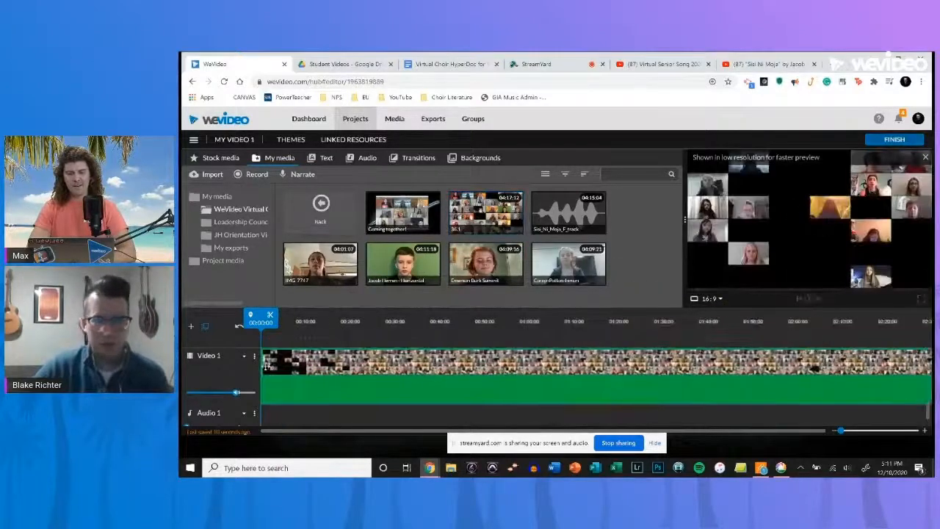
click(449, 329)
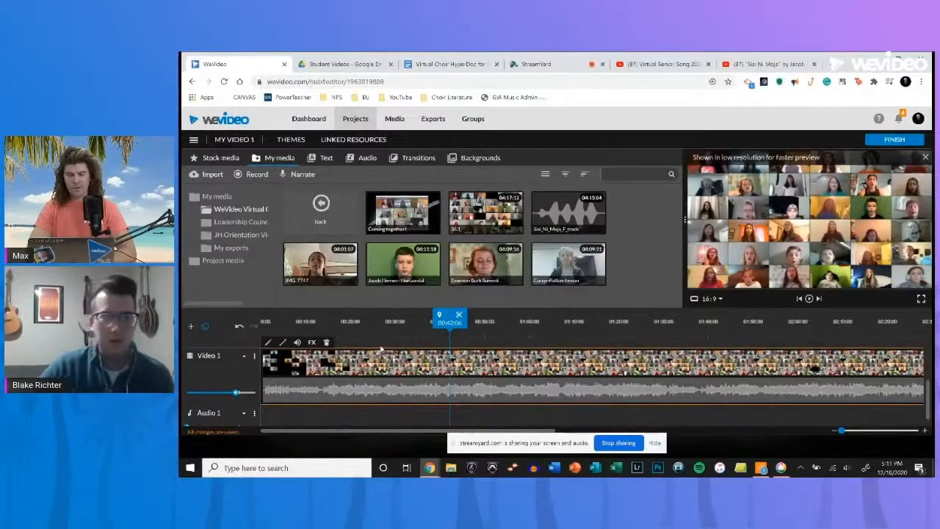
click(324, 353)
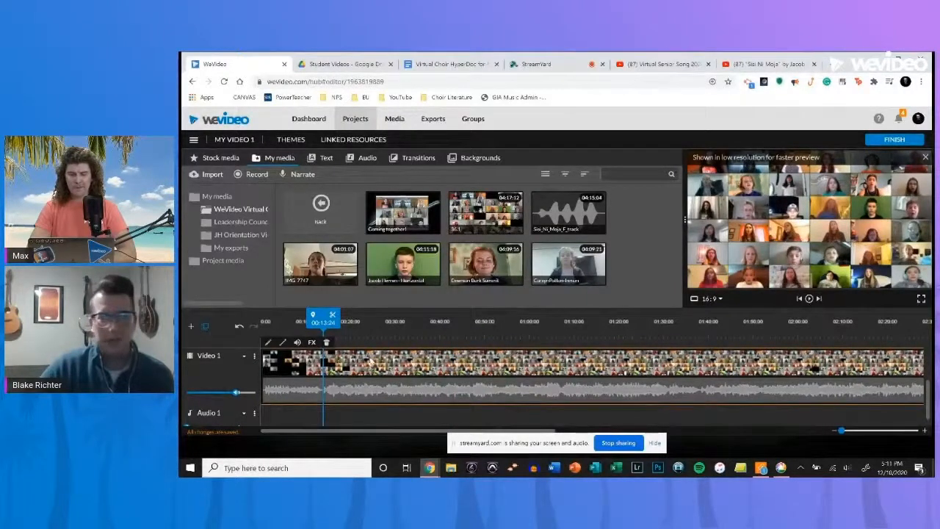
key(space)
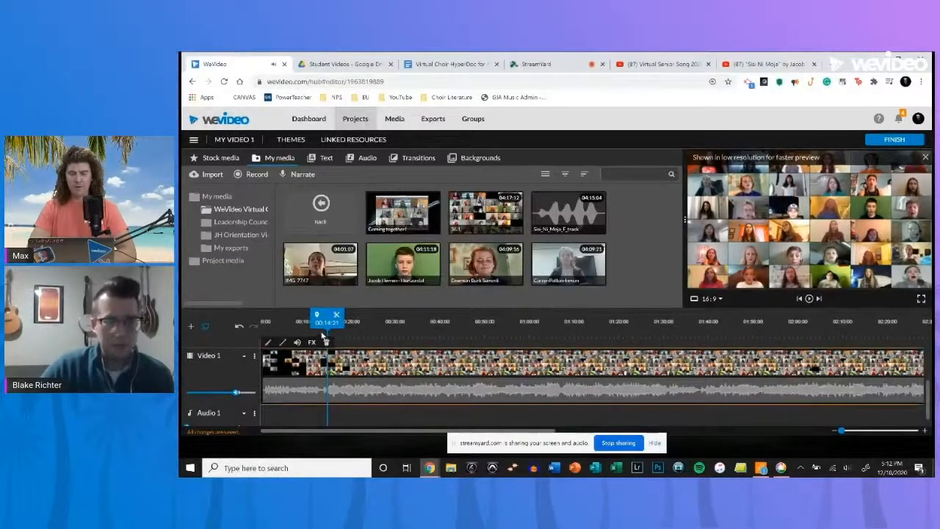
- Split the 36.1 clip at about 00:13 and 00:26, removing the section before the first cut
click(321, 336)
click(332, 314)
drag(302, 367, 354, 368)
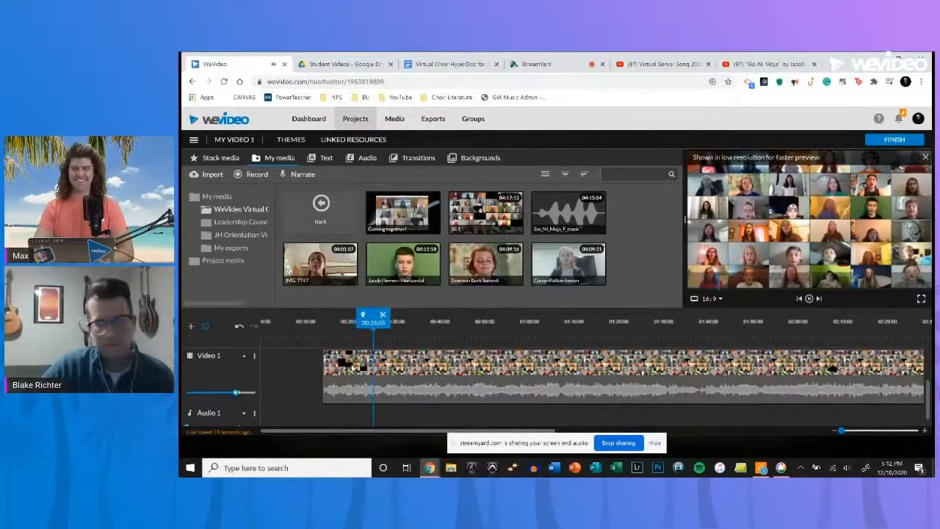
click(353, 368)
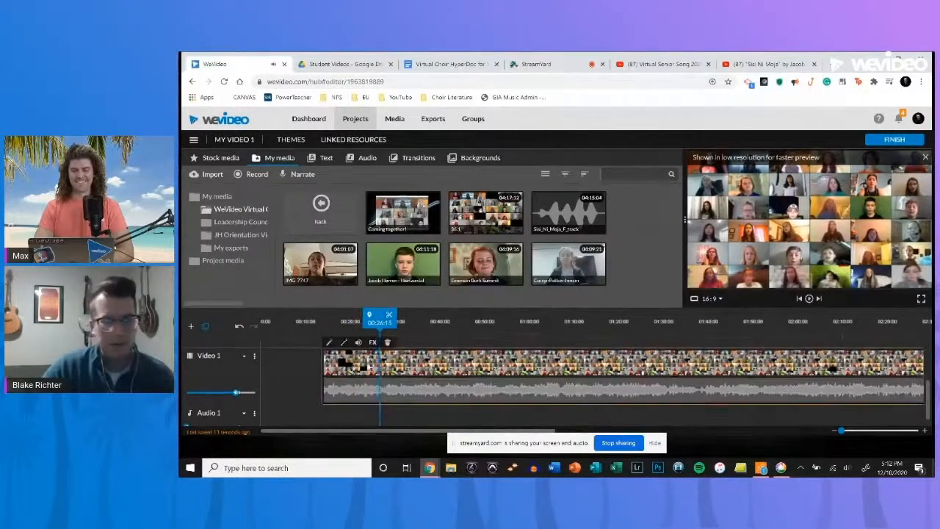
- Set the starting animation of the segment between the two cuts to scale 1.56 at position x 0, y 0
double_click(356, 370)
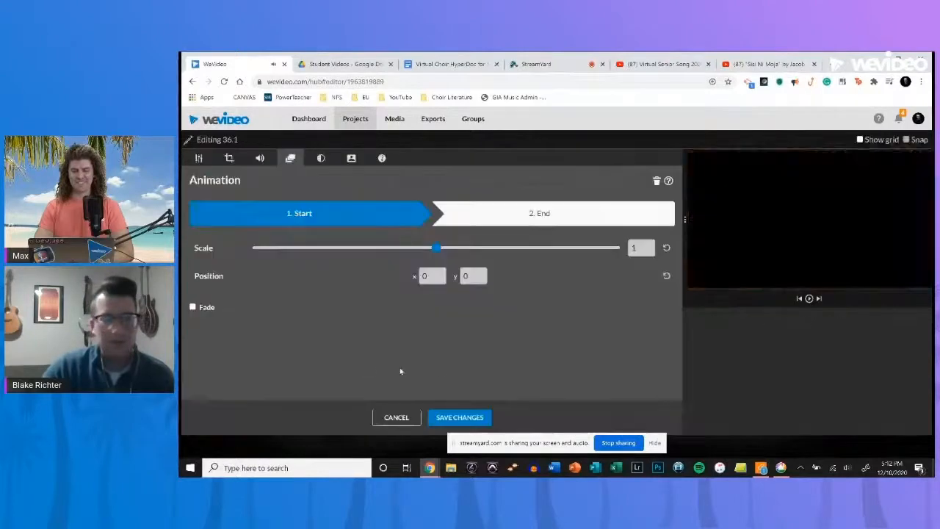
drag(437, 249, 463, 251)
double_click(431, 276)
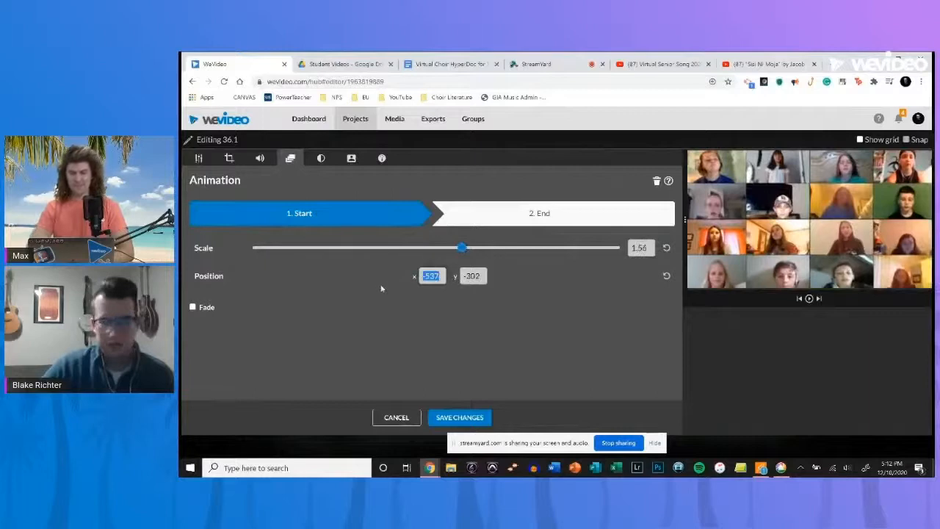
text(0)
key(Tab)
text(0)
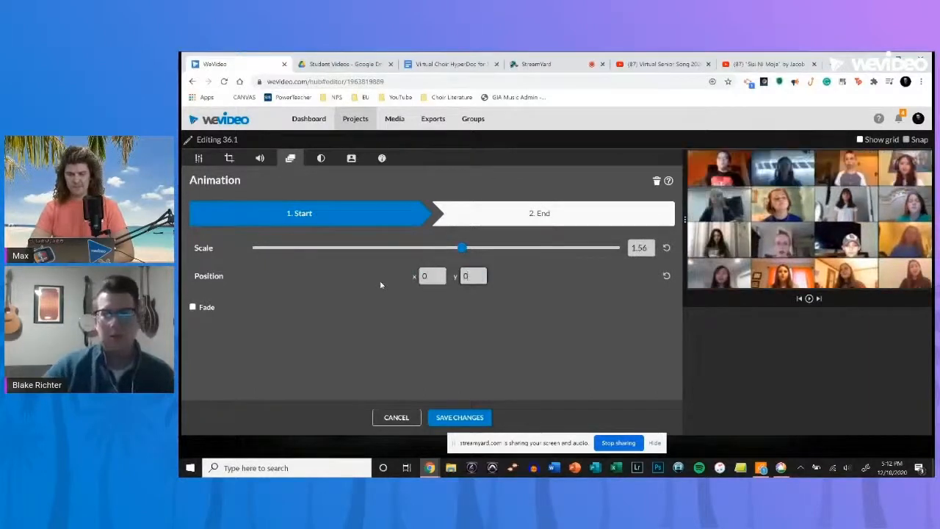
- Set the segment's ending animation to scale 1.72 at about x -1367, y -778, and save the changes
click(568, 225)
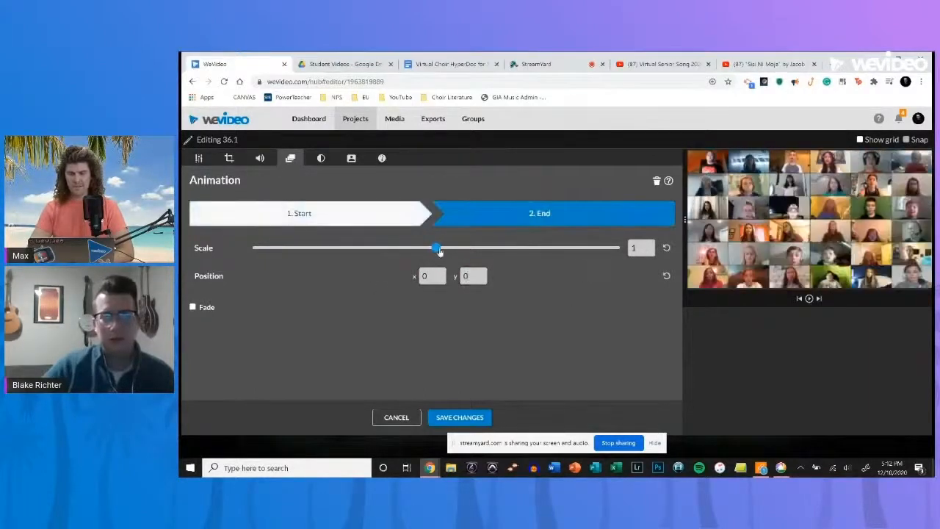
drag(439, 251, 474, 253)
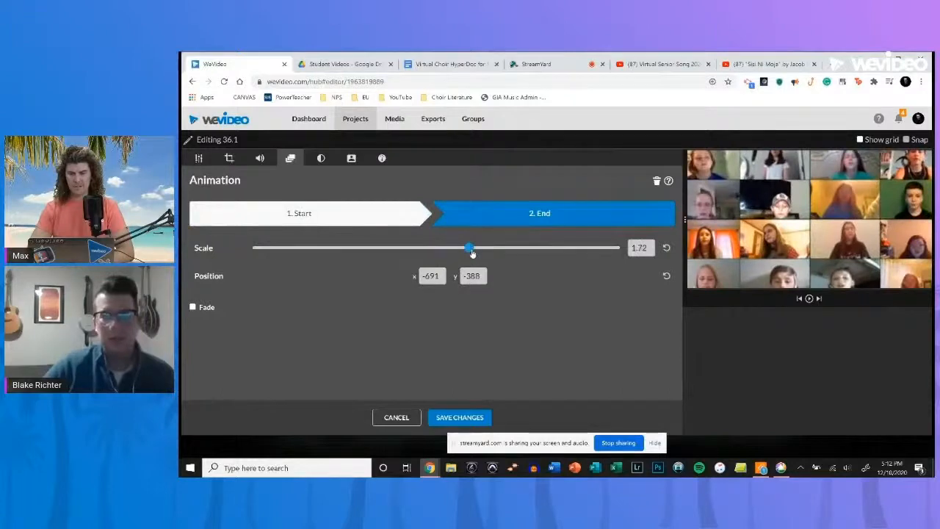
drag(882, 258, 868, 250)
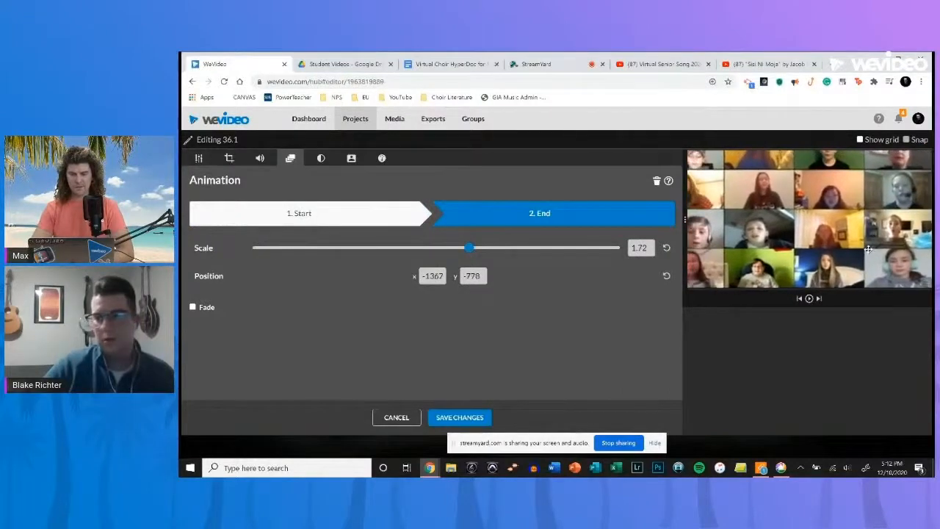
click(460, 416)
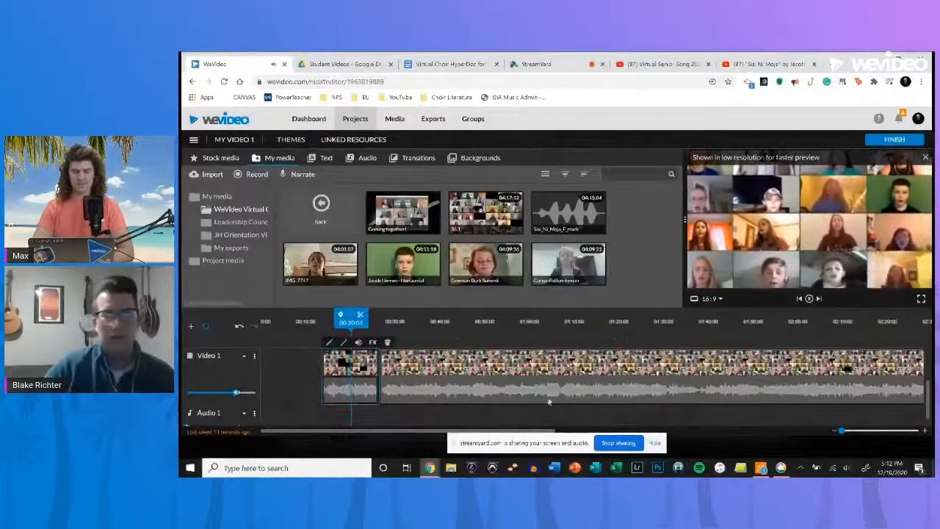
- Delete the remainder of the 36.1 clip after the second cut and move the playhead into the animated segment
click(479, 389)
key(Delete)
click(343, 332)
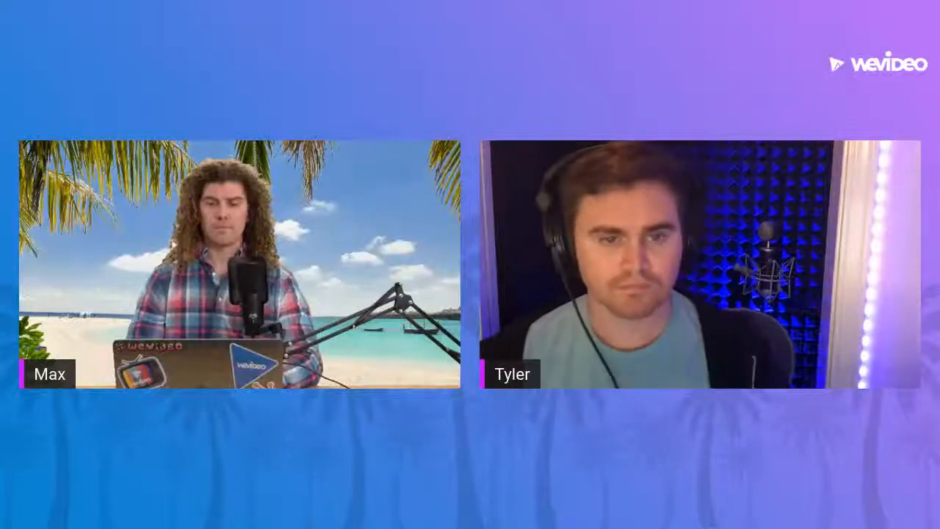
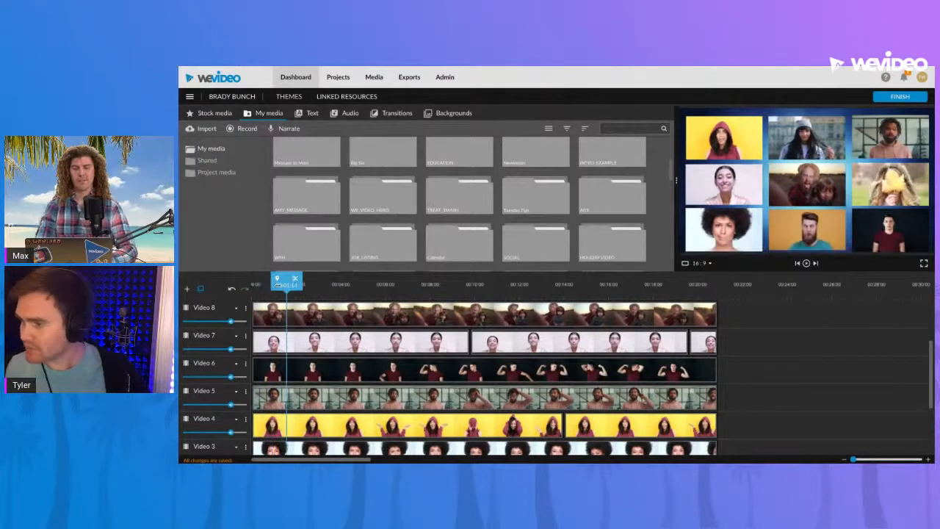
- Open the bearded man's clip on Video 2 for editing, scale it to 0.31 and move it to about x 669, y 761
scroll(320, 308, down, 3)
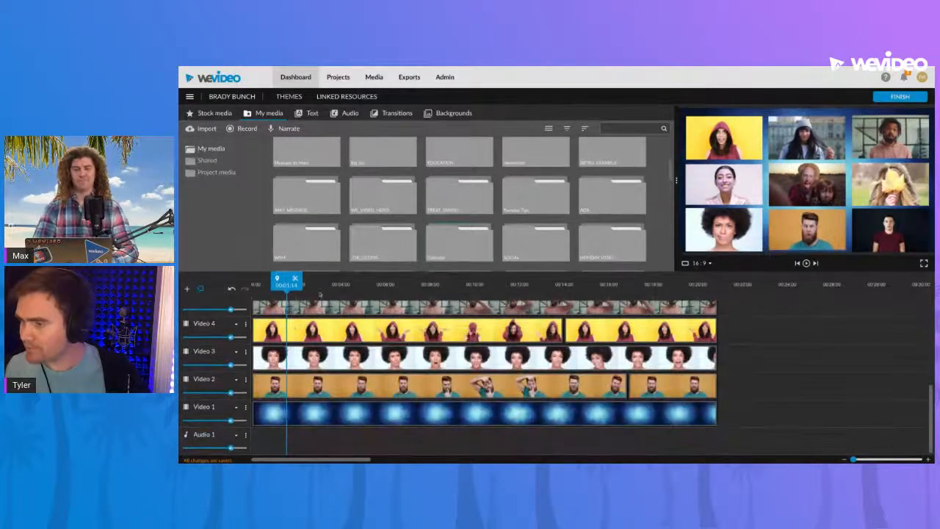
double_click(353, 388)
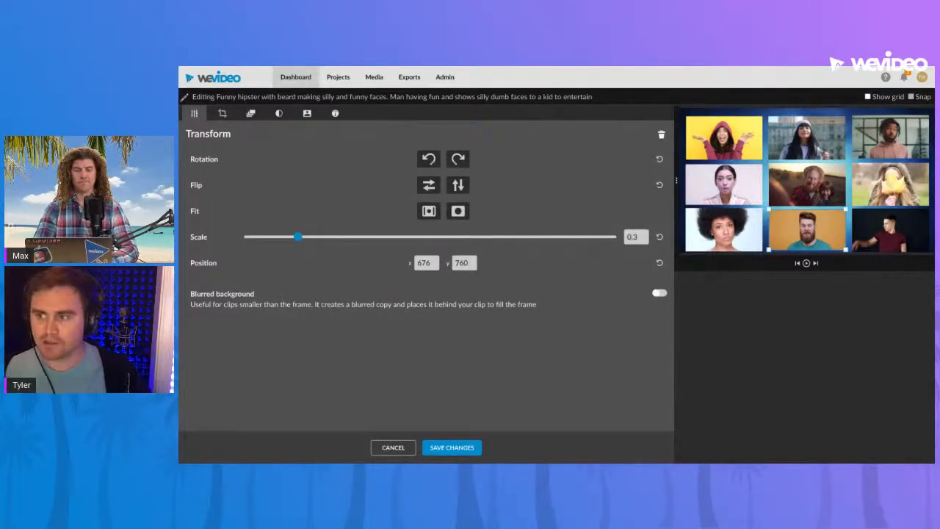
drag(299, 237, 388, 236)
drag(300, 239, 300, 237)
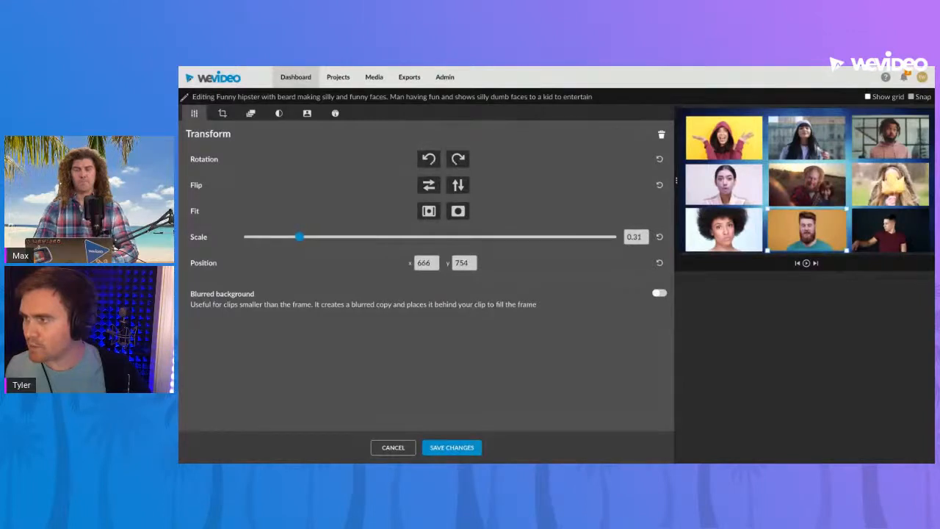
drag(299, 236, 299, 237)
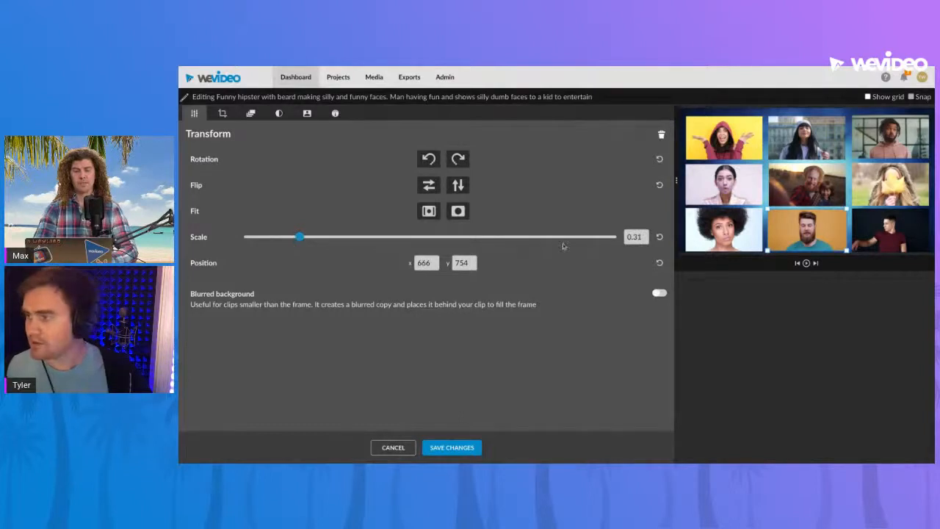
drag(840, 226, 813, 237)
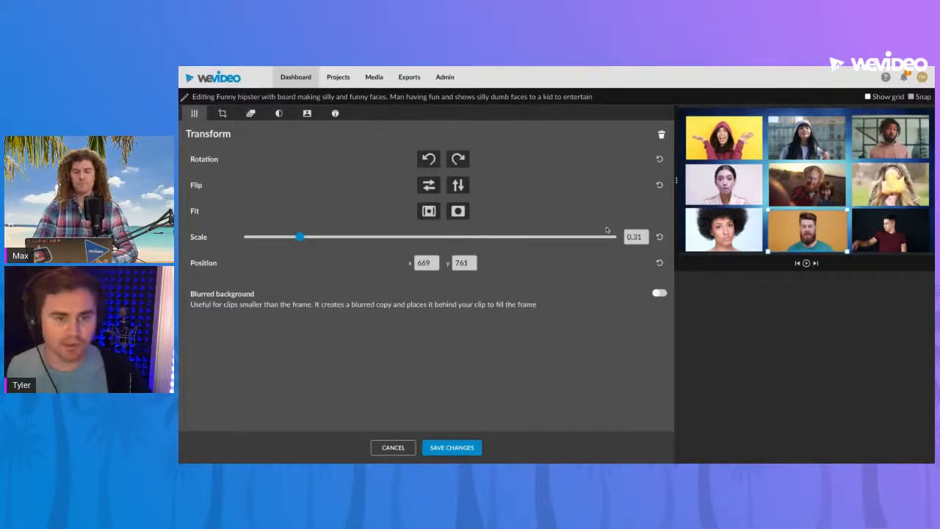
- Set the bearded man's clip position to x 0, y 0
click(431, 263)
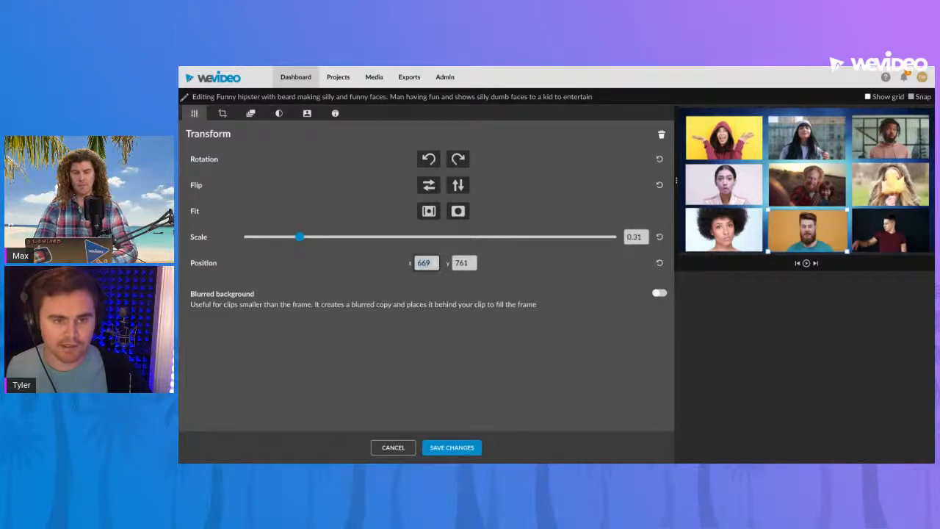
text(0)
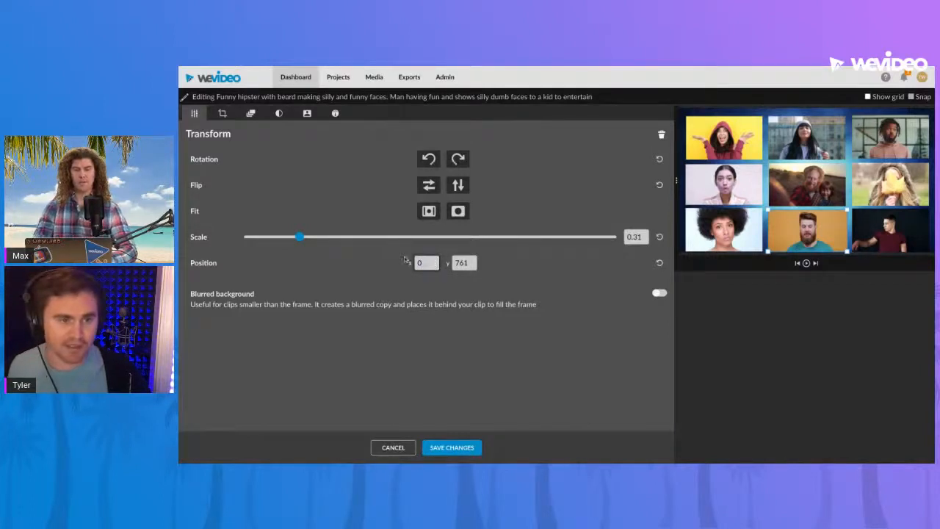
click(466, 263)
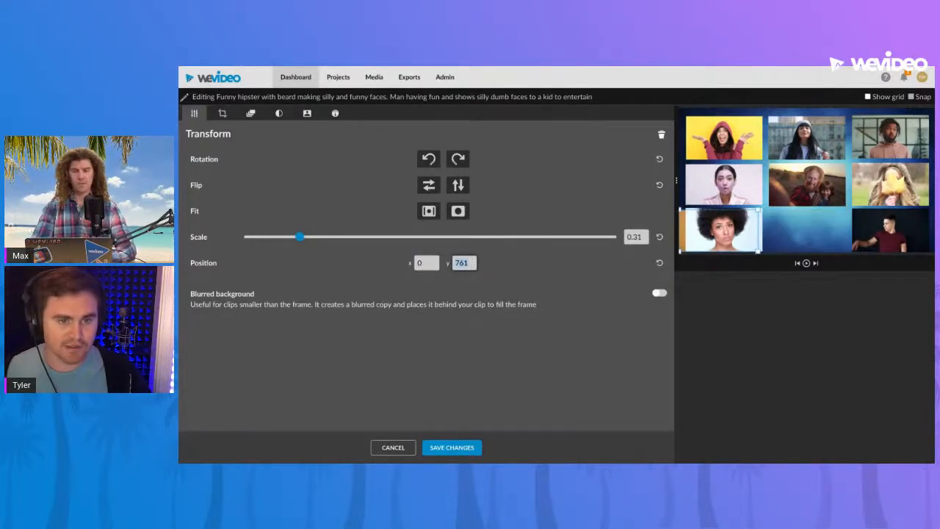
text(0)
key(Return)
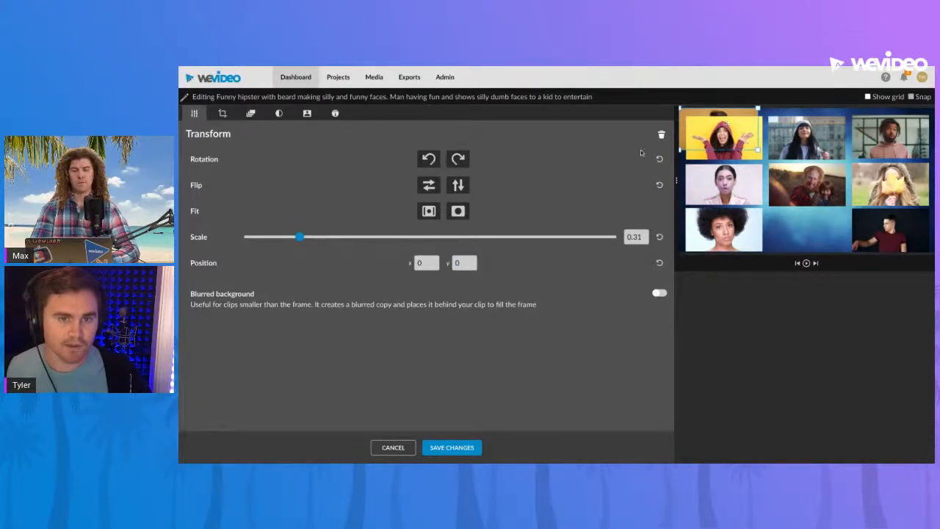
- Set the clip's x position to 610, then discard all edits to the bearded man's clip
click(426, 263)
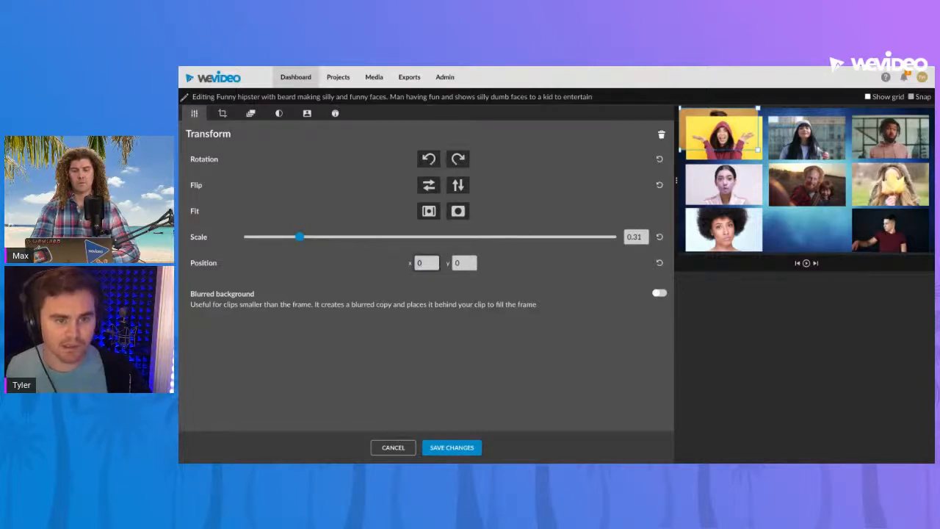
text(6)
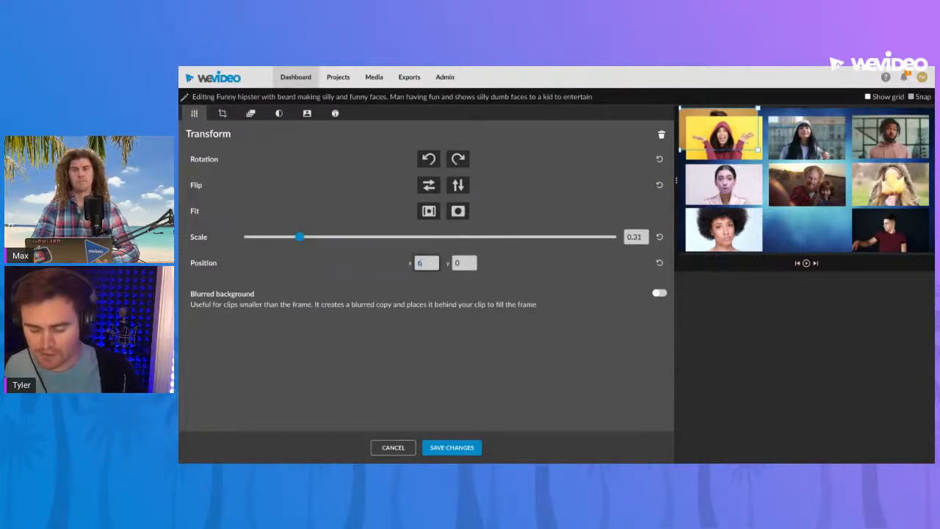
text(10)
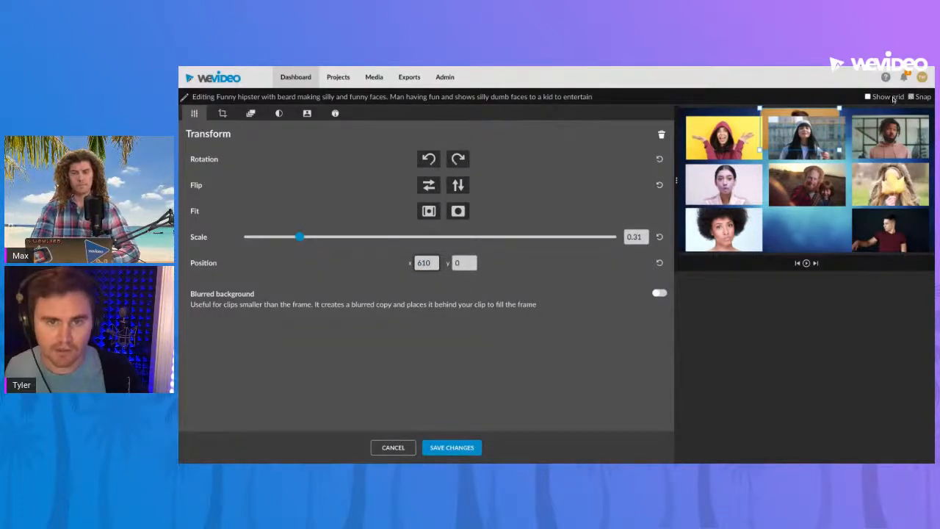
click(394, 448)
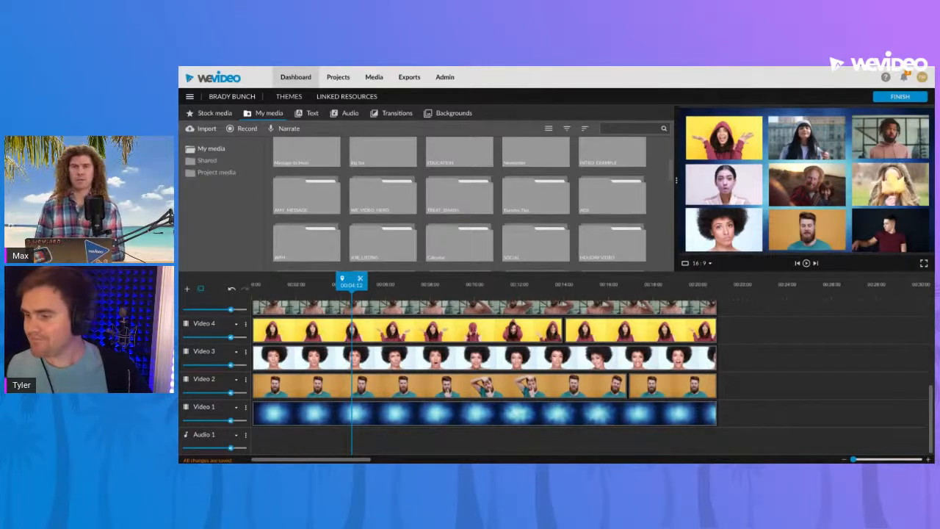
- Reopen the bearded man's clip, try repositioning it and enlarging it to scale 0.36, then discard the edits
double_click(319, 386)
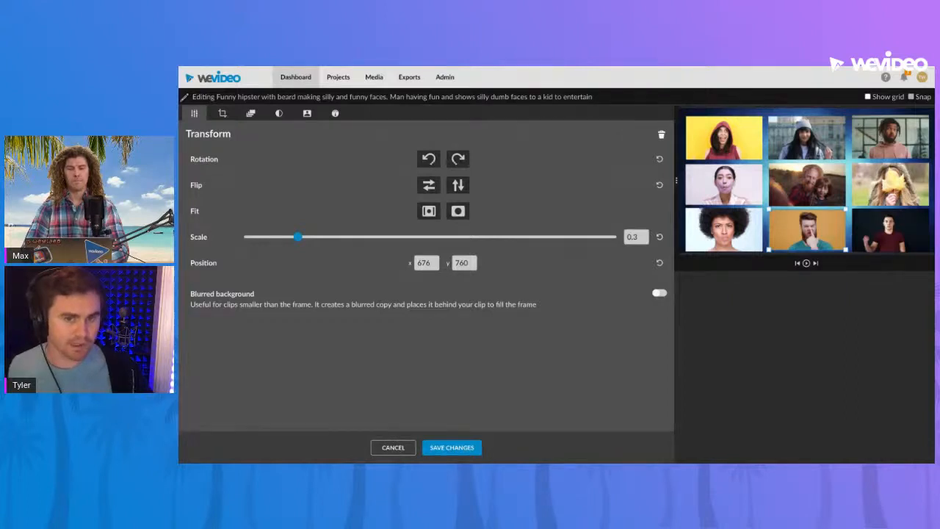
drag(804, 216, 801, 227)
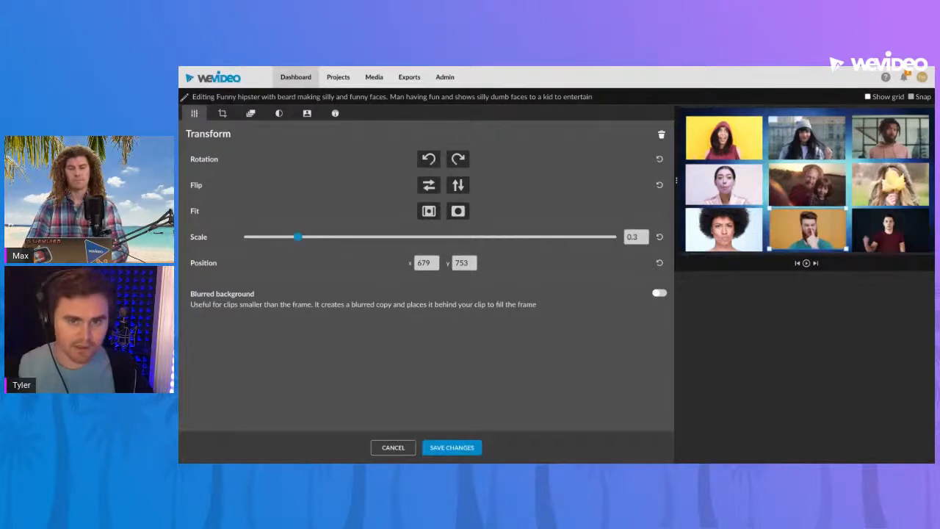
drag(789, 229, 790, 232)
mouse_move(298, 239)
mouse_down()
mouse_move(321, 237)
mouse_move(304, 237)
mouse_up()
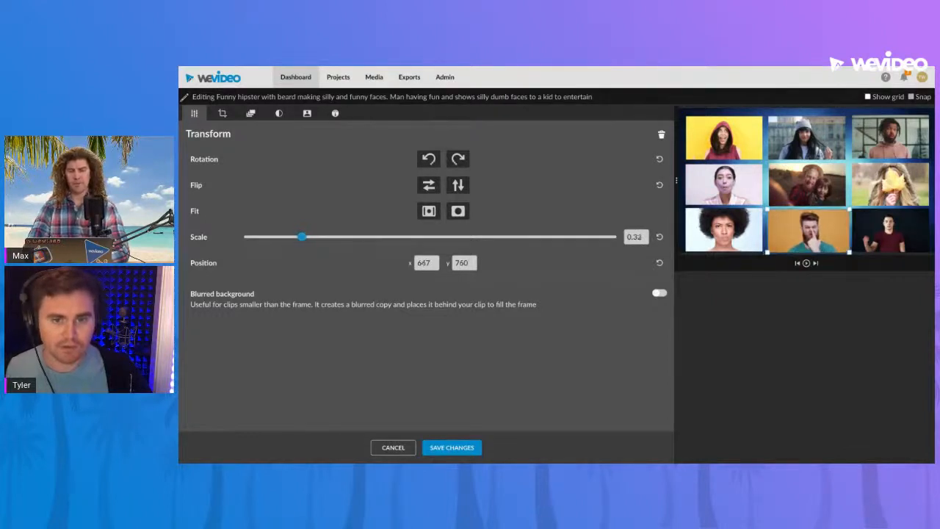
drag(304, 237, 310, 237)
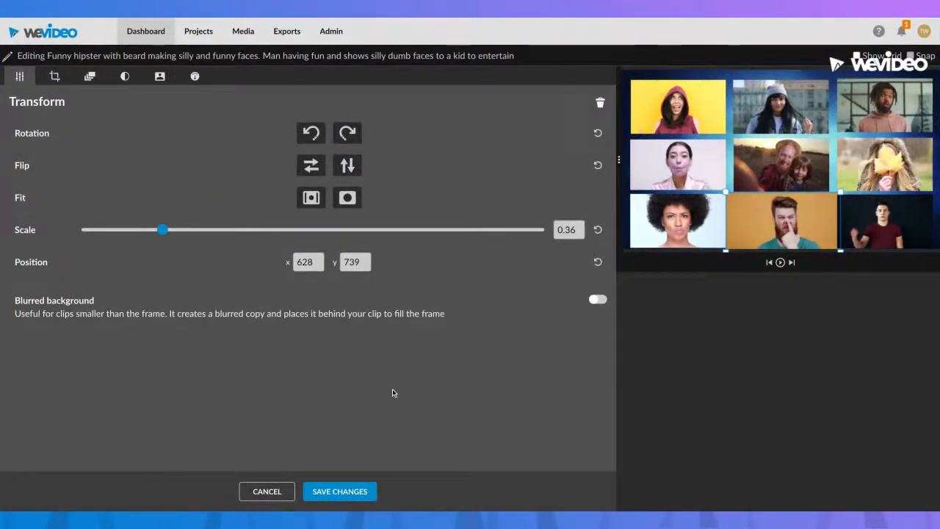
click(266, 491)
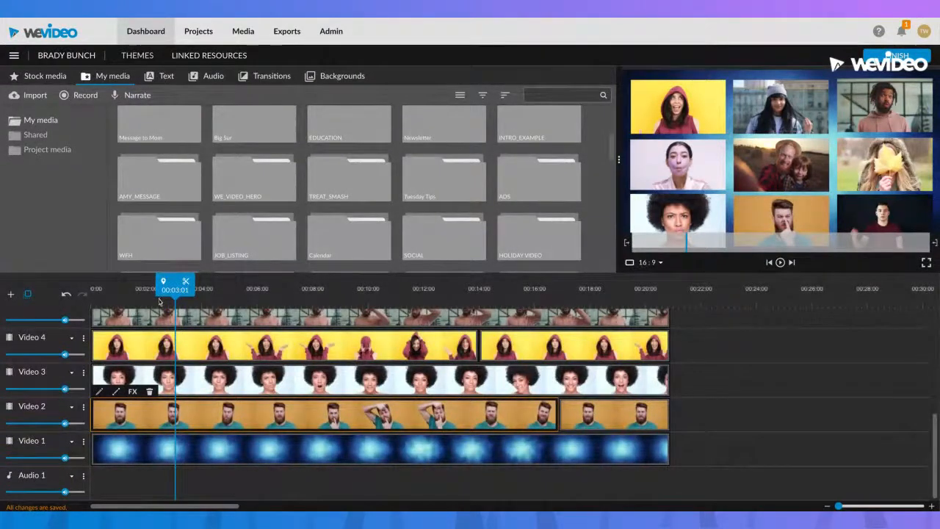
- Play the nine-person grid from the start of the timeline for about three seconds
drag(169, 288, 92, 288)
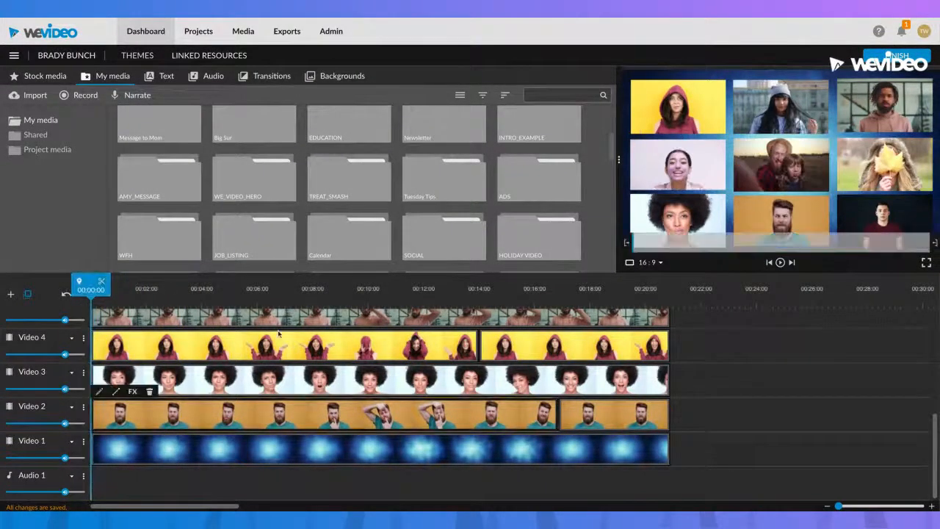
scroll(399, 411, up, 2)
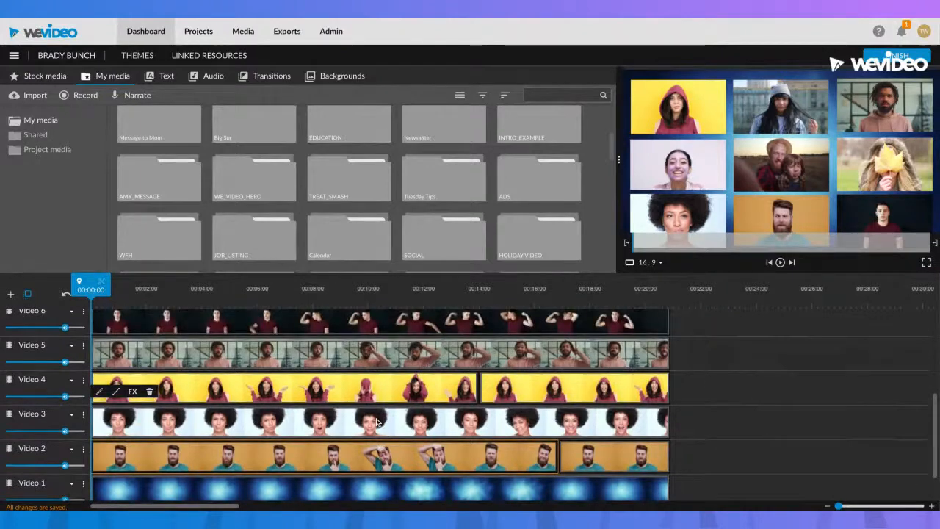
scroll(253, 395, up, 4)
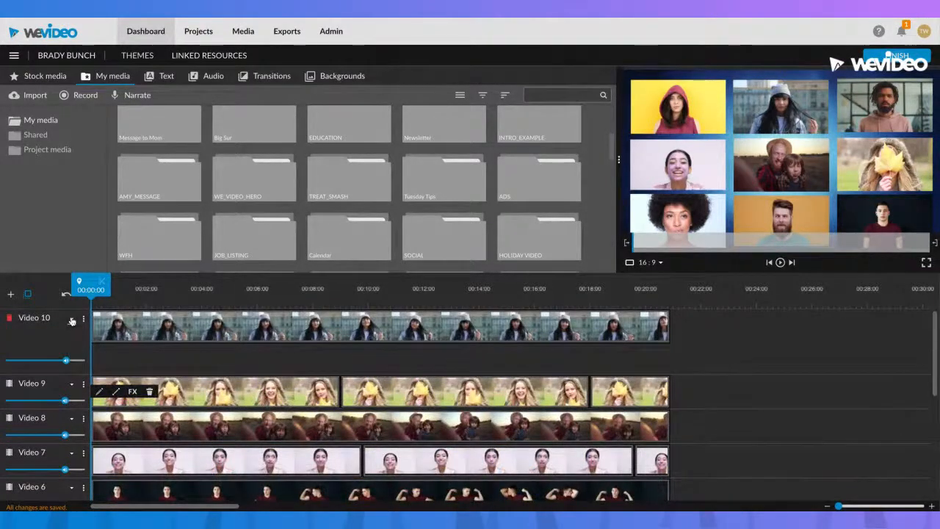
key(space)
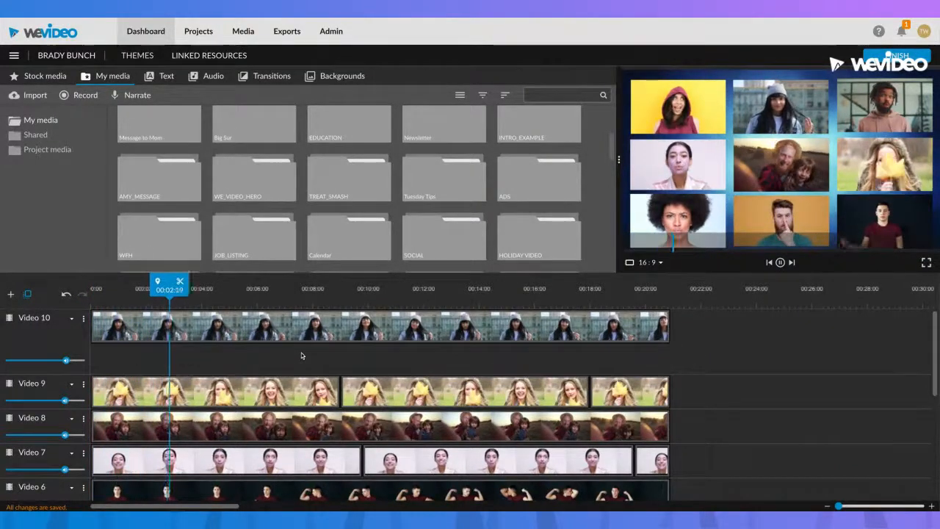
key(space)
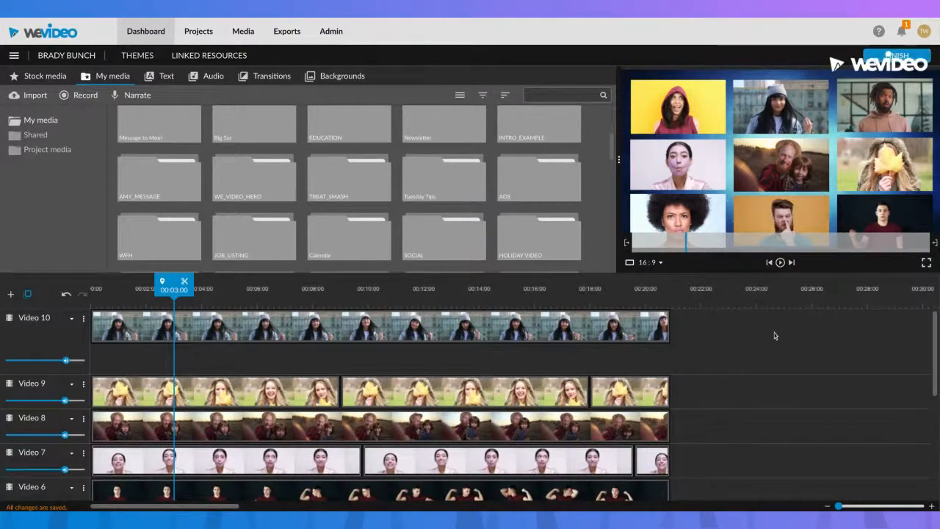
- Preview the grid at several moments between about 7 and 11 seconds on the timeline
click(298, 296)
click(330, 297)
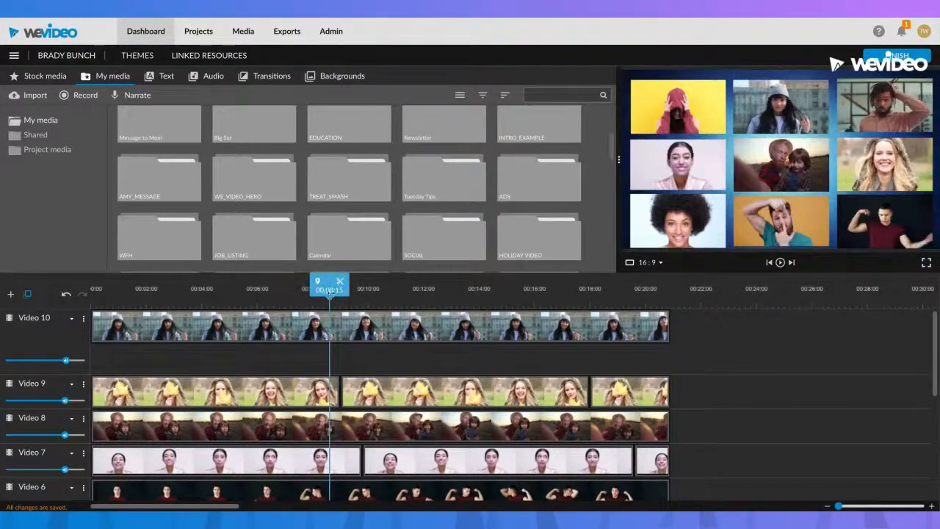
click(392, 298)
click(291, 298)
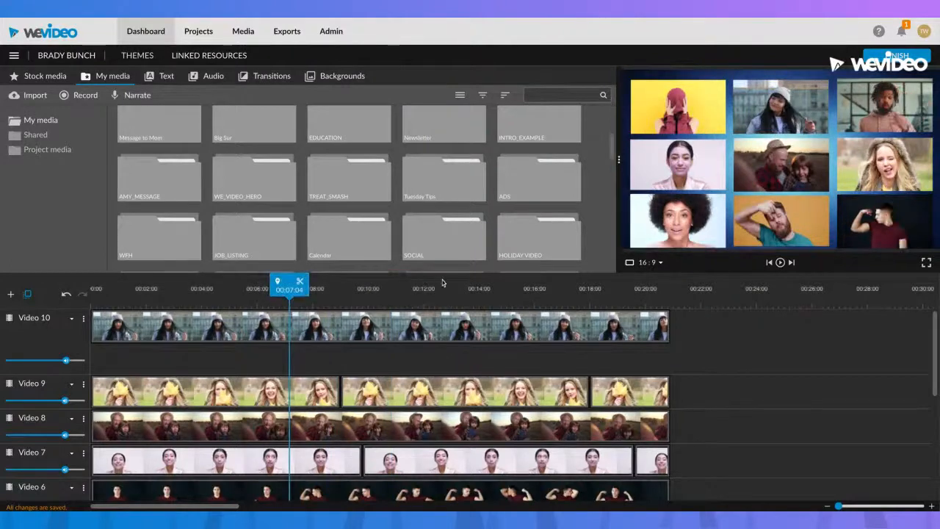
- Export the Brady Bunch project as a Full HD 1920x1080 video and open the list of exports
click(891, 56)
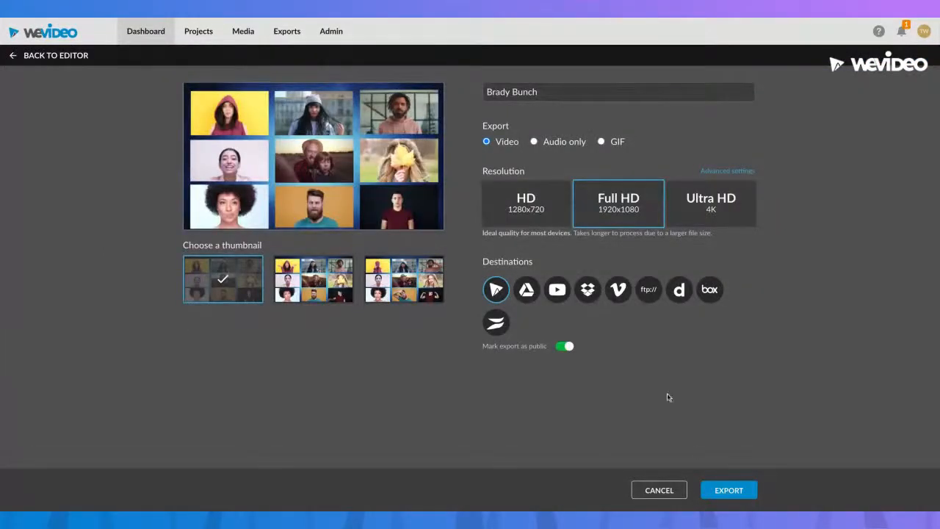
click(747, 491)
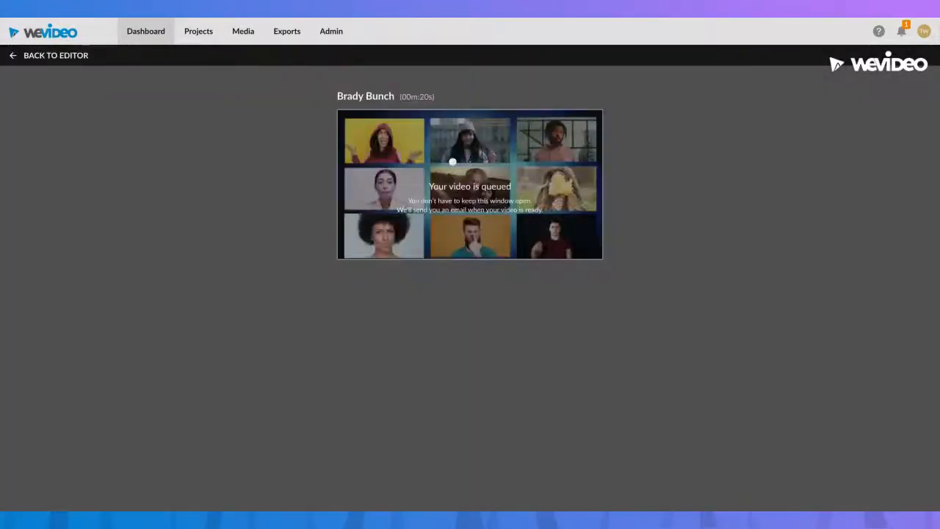
click(164, 41)
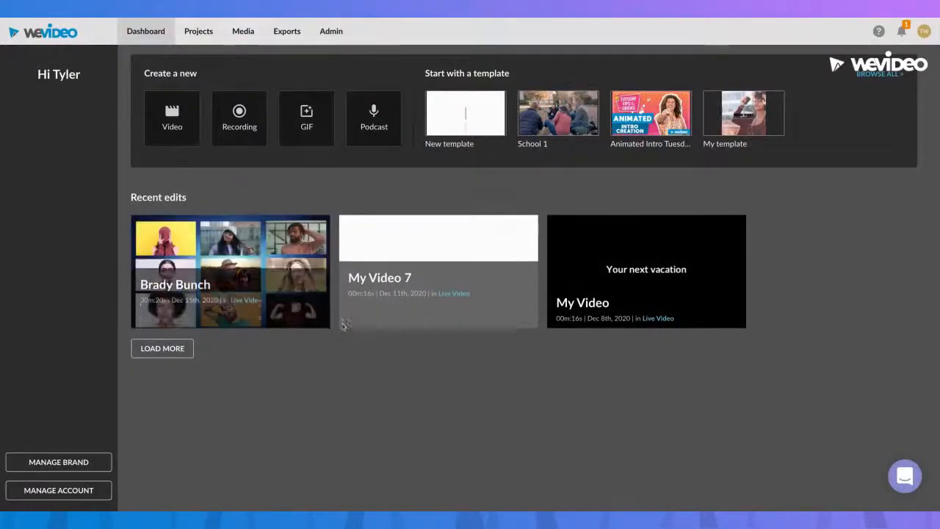
click(295, 311)
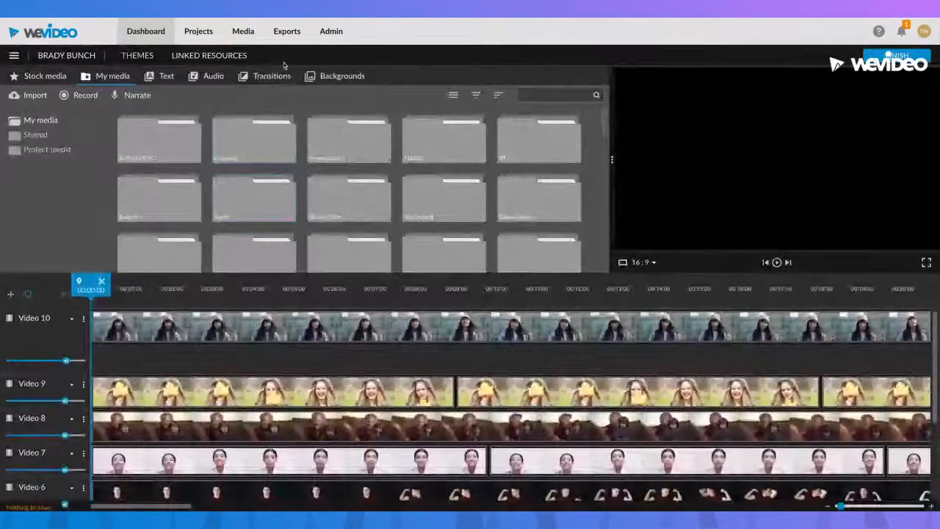
click(285, 32)
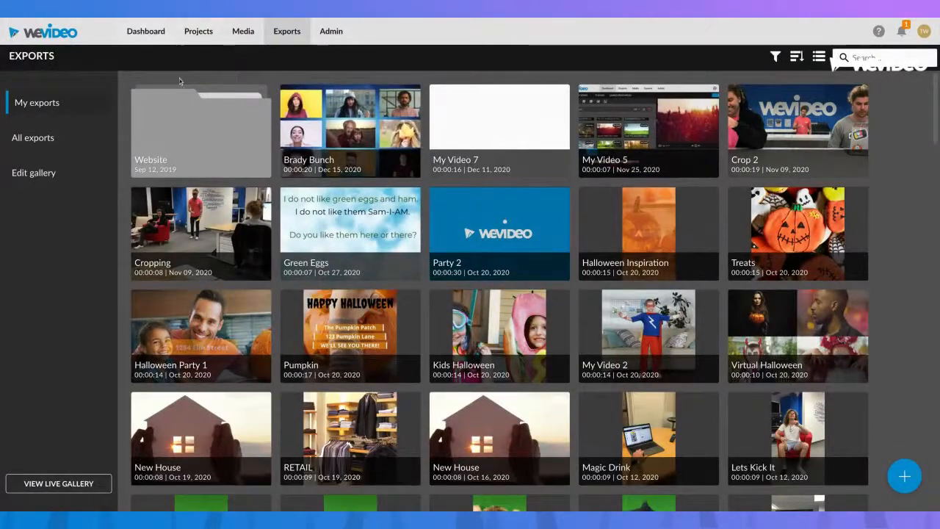
- Reopen the Brady Bunch project for editing and delete the blue background clip from Video 1
click(146, 31)
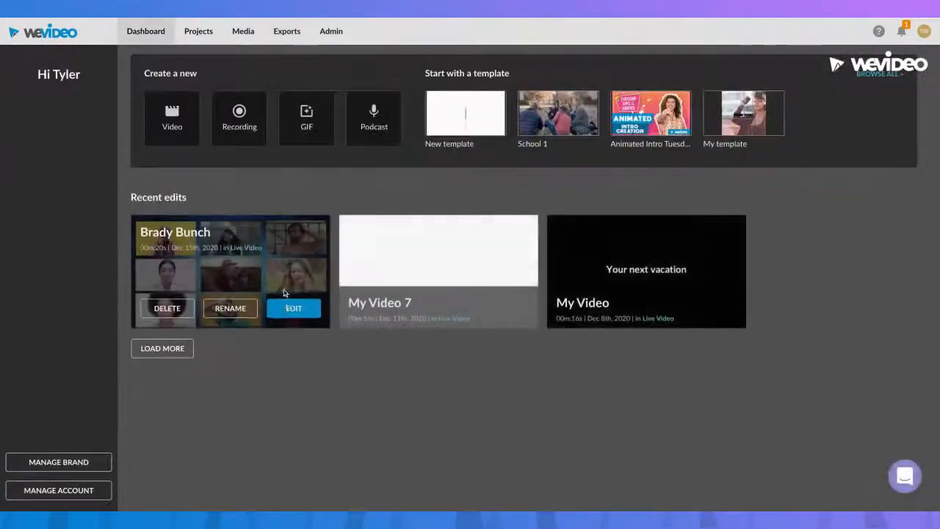
click(291, 312)
scroll(356, 362, down, 3)
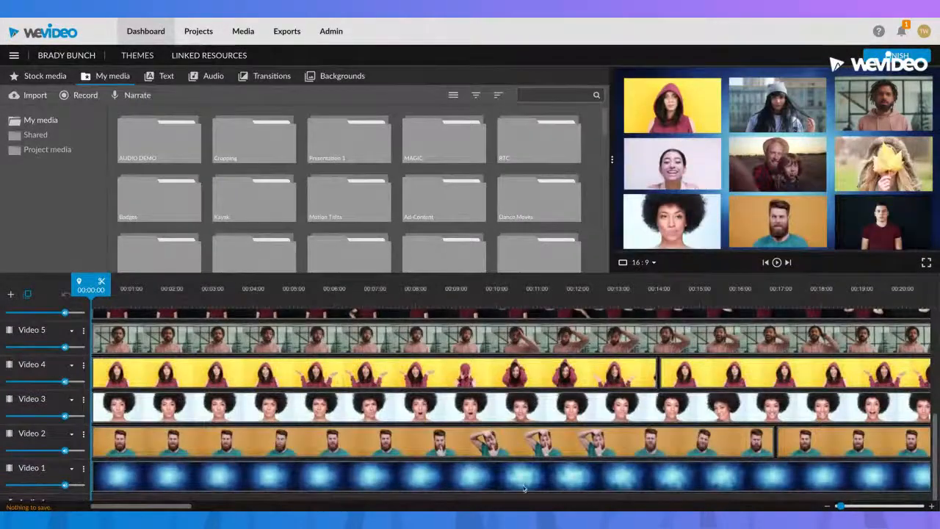
click(302, 472)
key(Delete)
- Delete all the clips on tracks Video 2, Video 3, Video 4 and Video 5
click(281, 445)
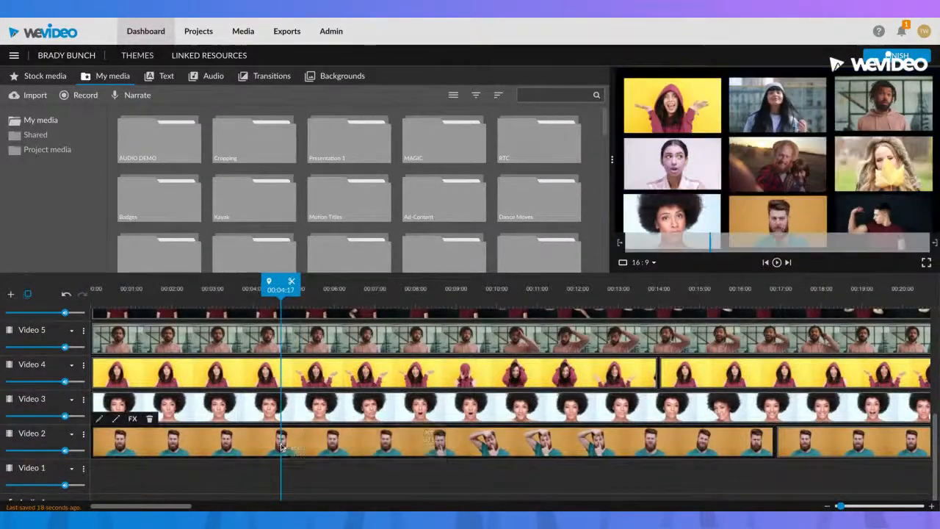
key(Delete)
click(281, 415)
key(Delete)
click(284, 374)
key(Delete)
click(284, 339)
key(Delete)
click(669, 362)
key(Delete)
click(787, 443)
key(Delete)
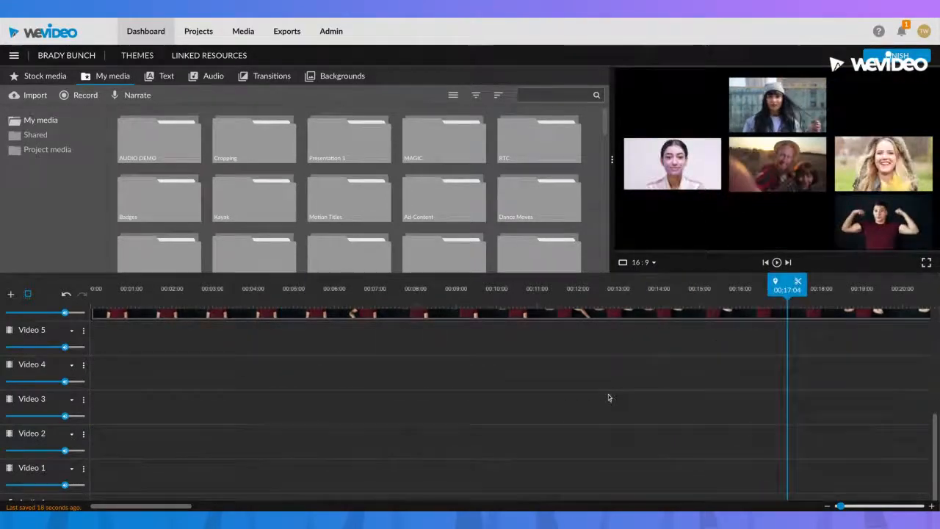
- Delete the clip on Video 6 and the middle clip on Video 7
scroll(532, 464, up, 5)
scroll(533, 464, down, 1)
click(526, 475)
key(Delete)
click(530, 443)
key(Delete)
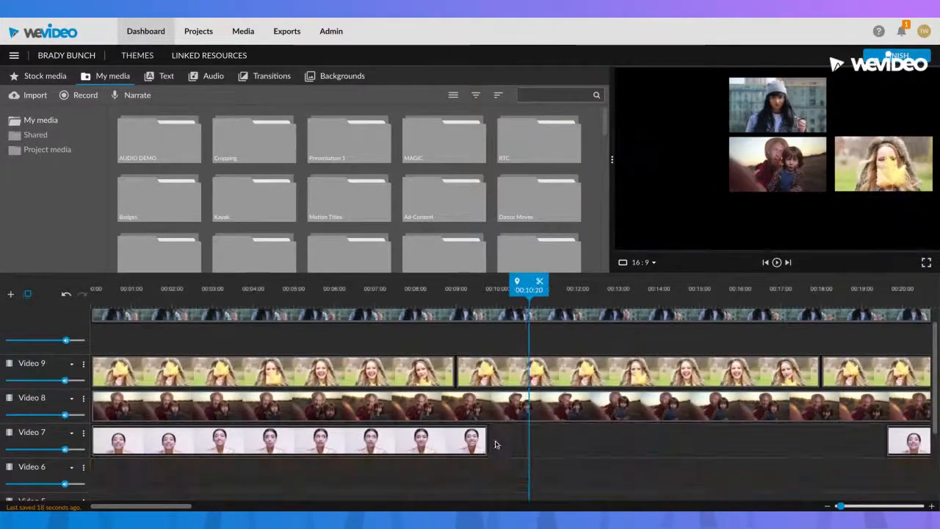
- Delete the first clip on Video 7, the clip on Video 8, and the middle and first clips on Video 9
click(465, 442)
key(Delete)
click(467, 415)
key(Delete)
click(490, 371)
key(Delete)
click(426, 371)
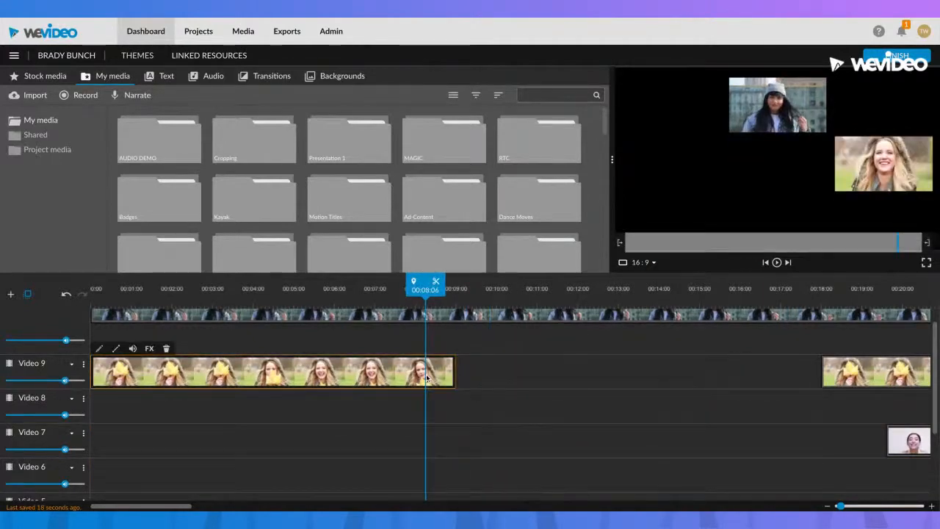
key(Delete)
- Delete the last clips on Video 9 and Video 7 and the long clip on Video 10
click(869, 359)
key(Delete)
click(903, 441)
key(Delete)
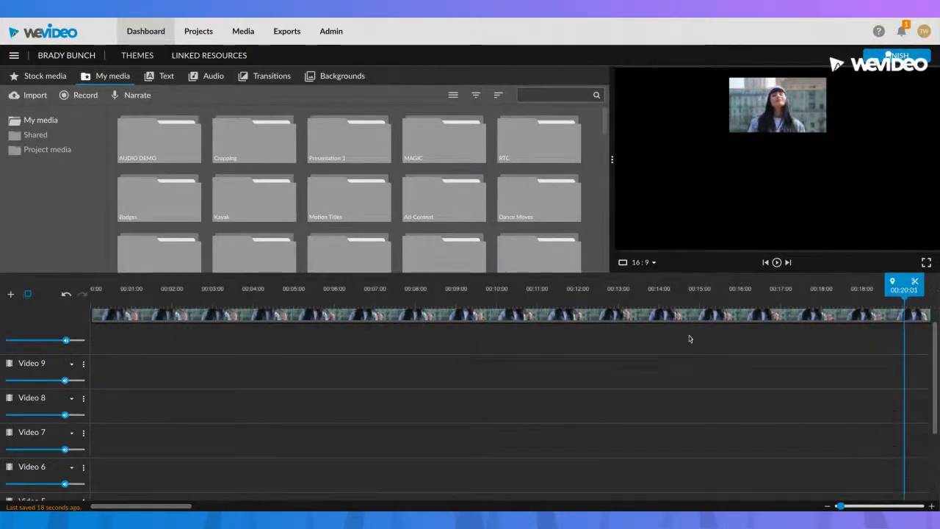
click(676, 321)
key(Delete)
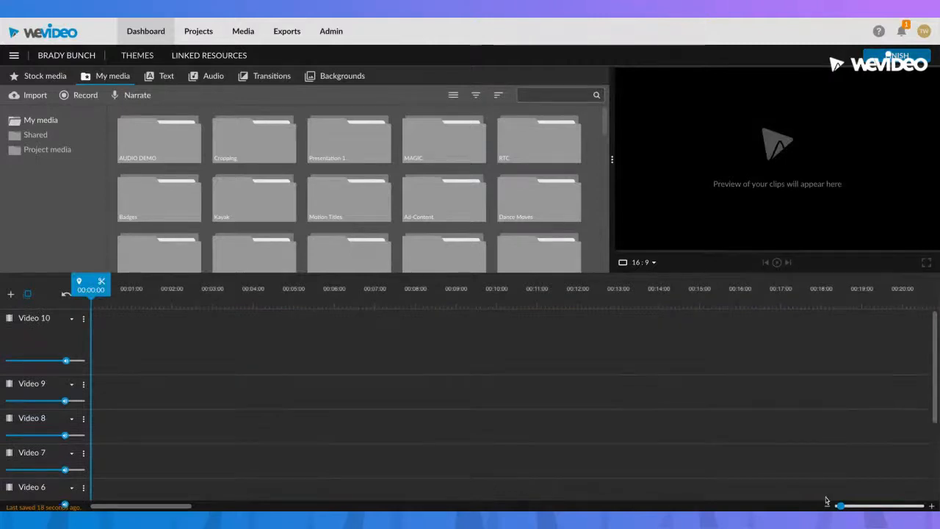
- Delete the empty tracks Video 10 through Video 2, keeping only Video 1 and Audio 1
drag(841, 505, 836, 505)
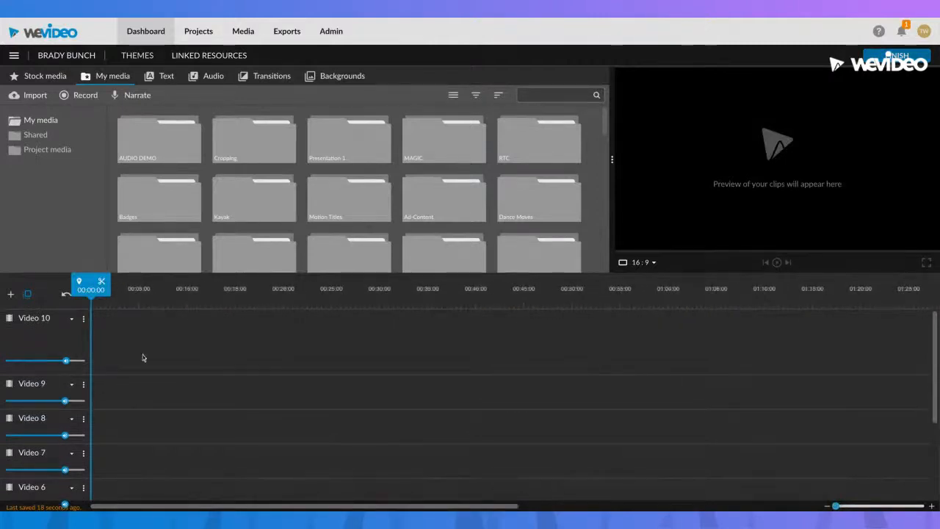
scroll(218, 353, down, 2)
scroll(165, 354, up, 2)
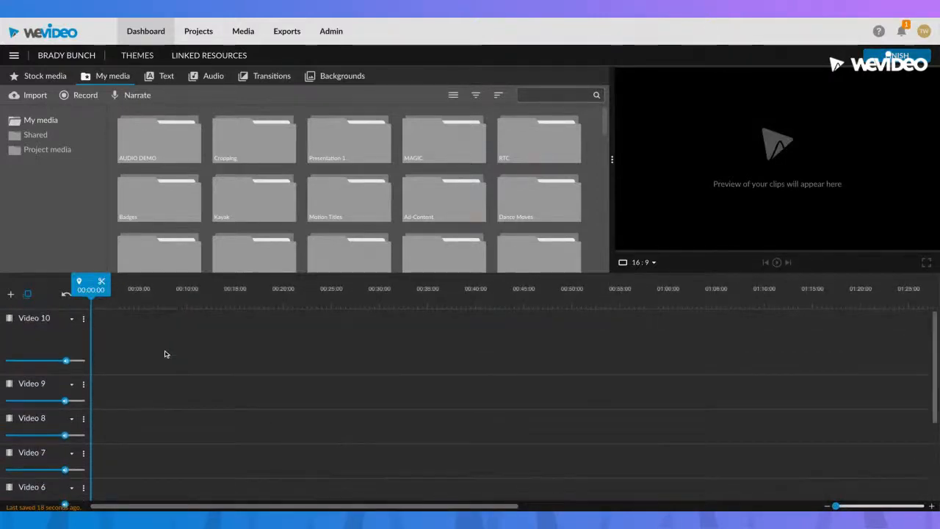
click(9, 319)
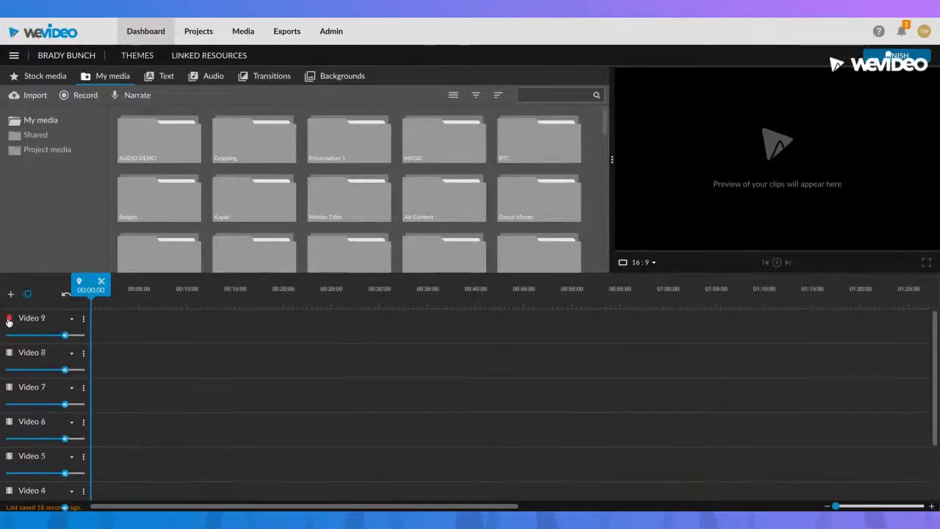
click(9, 319)
click(8, 319)
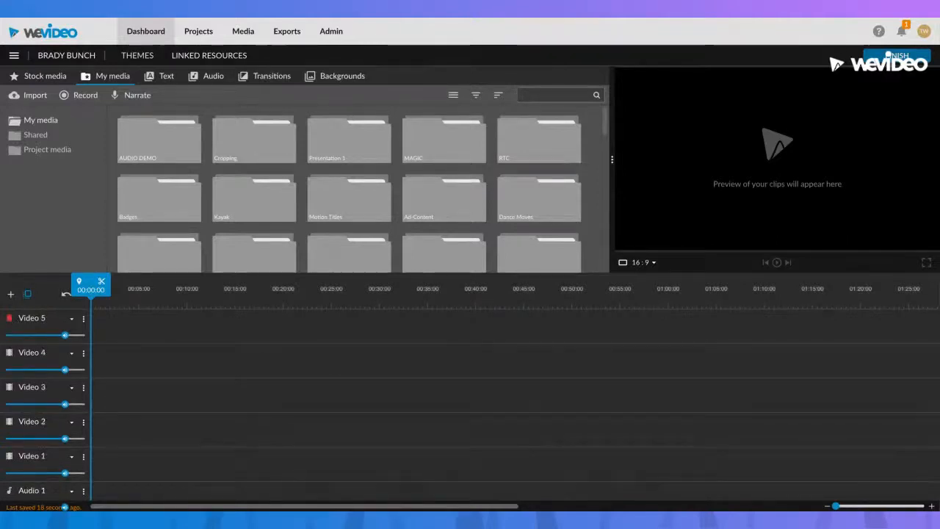
click(8, 320)
click(8, 320)
click(9, 318)
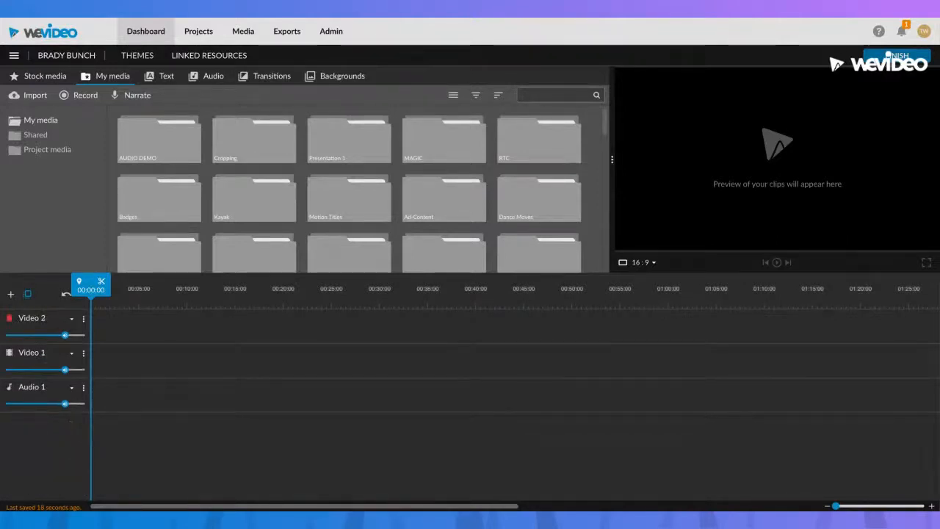
click(9, 318)
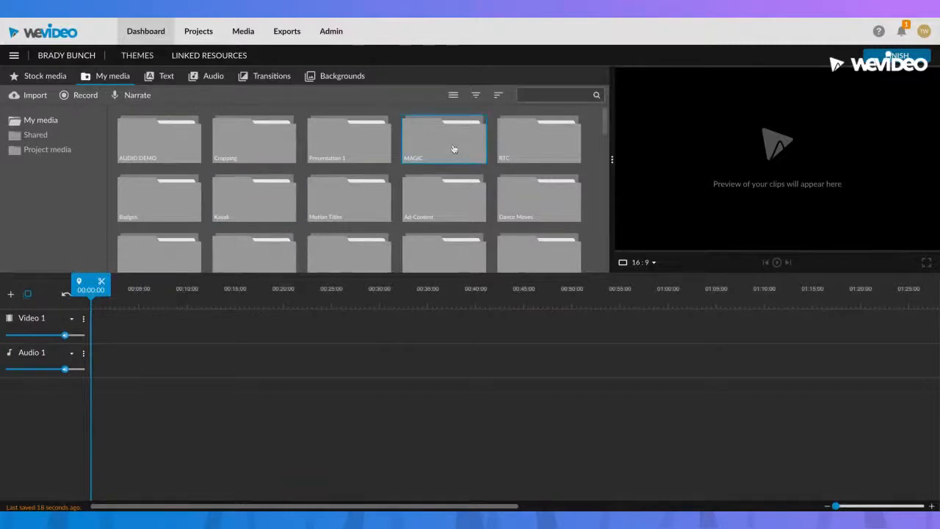
- Save and exit the project, and open the Brady Bunch video from the list of exports
scroll(536, 162, down, 5)
scroll(296, 110, up, 5)
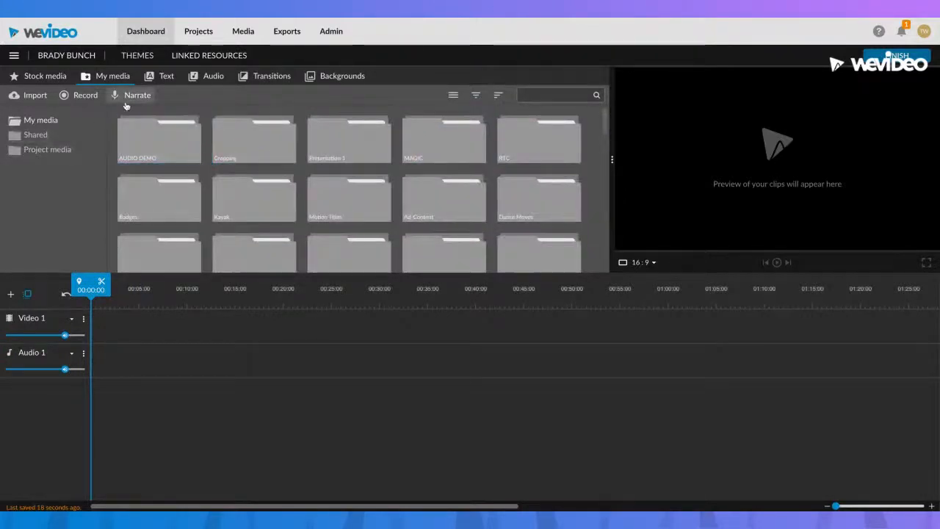
click(284, 34)
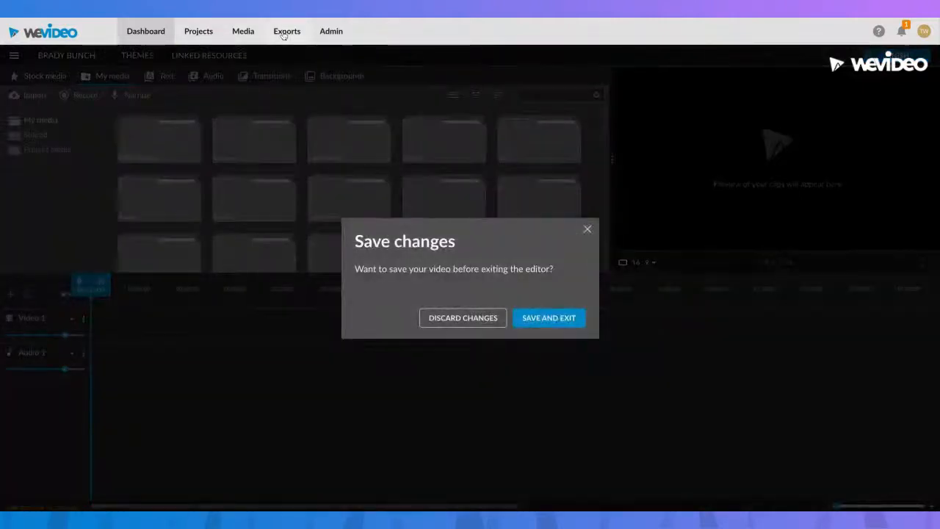
click(539, 317)
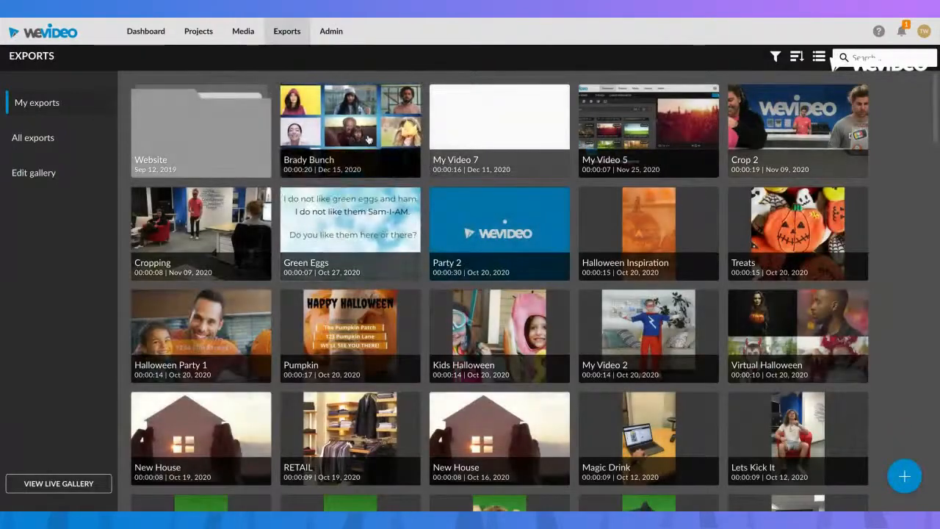
click(369, 139)
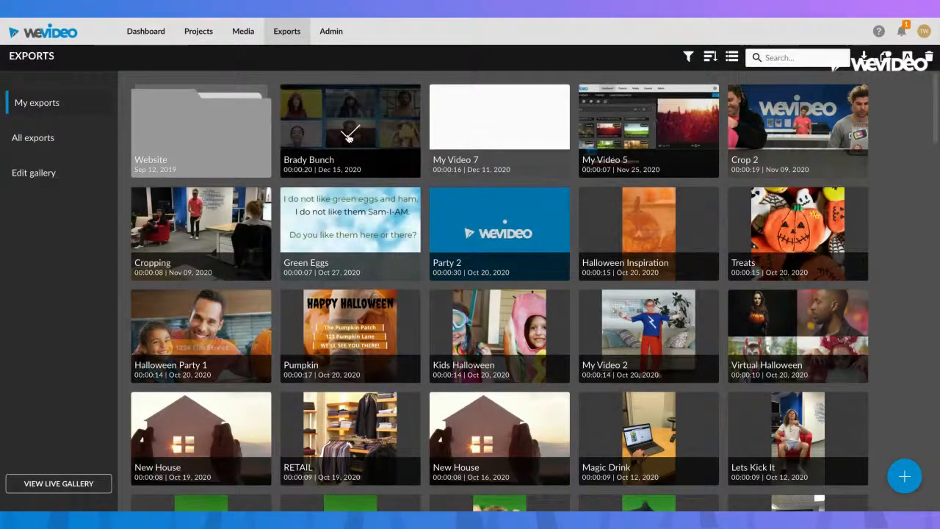
click(371, 136)
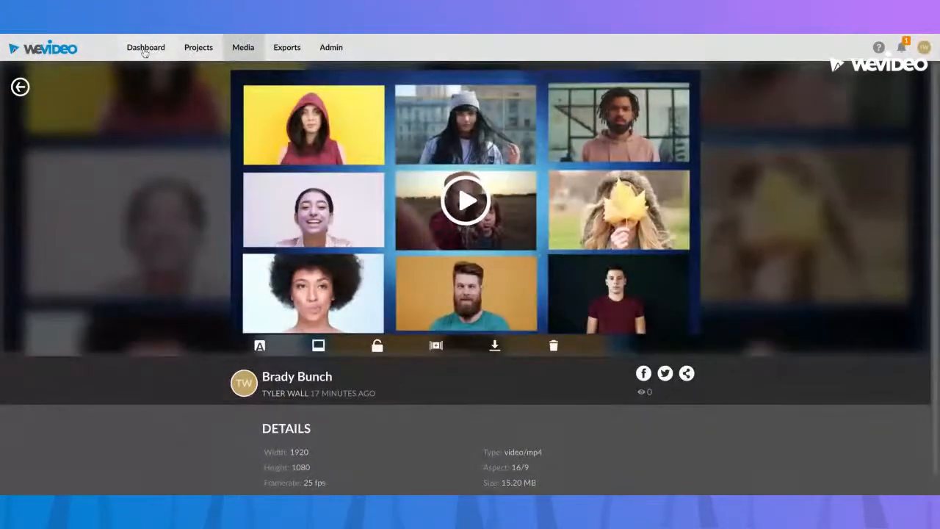
- Reopen the Brady Bunch project for editing and place the exported Brady Bunch video from My media on Video 1
click(145, 51)
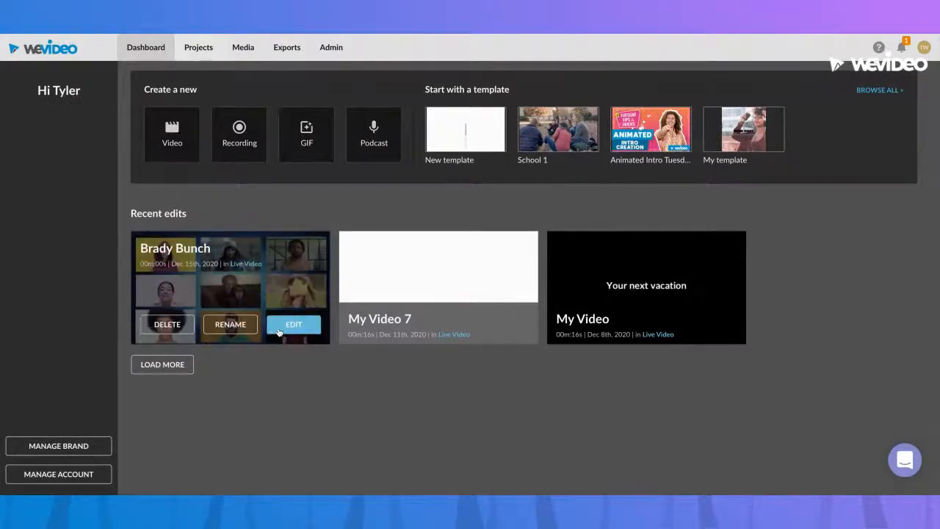
click(283, 328)
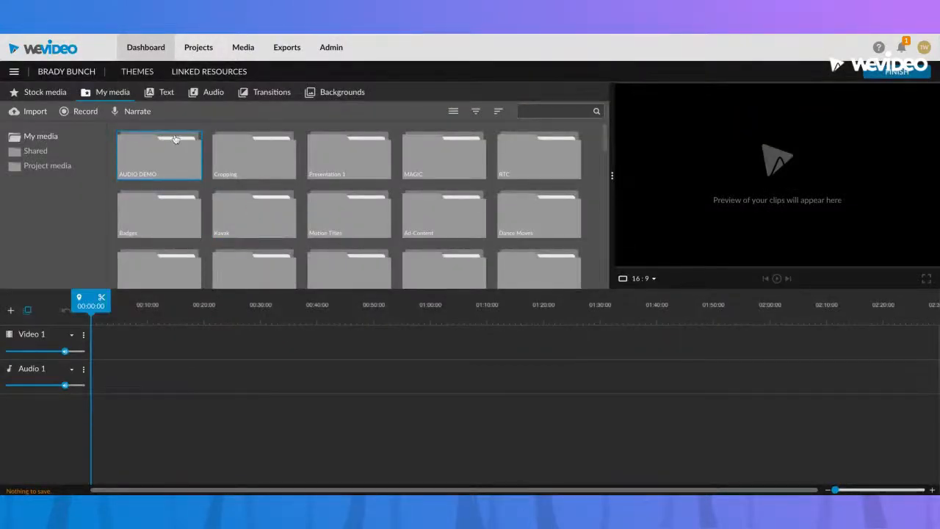
scroll(185, 191, down, 10)
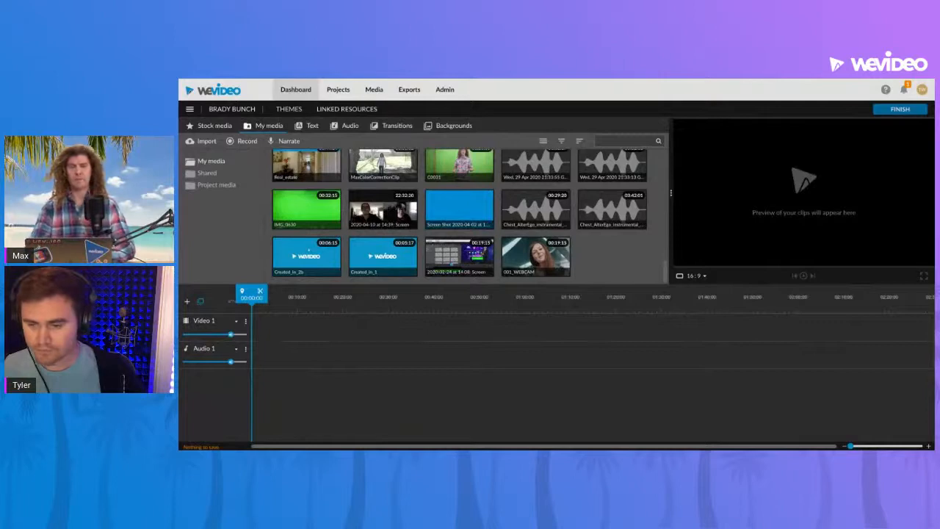
drag(186, 348, 481, 254)
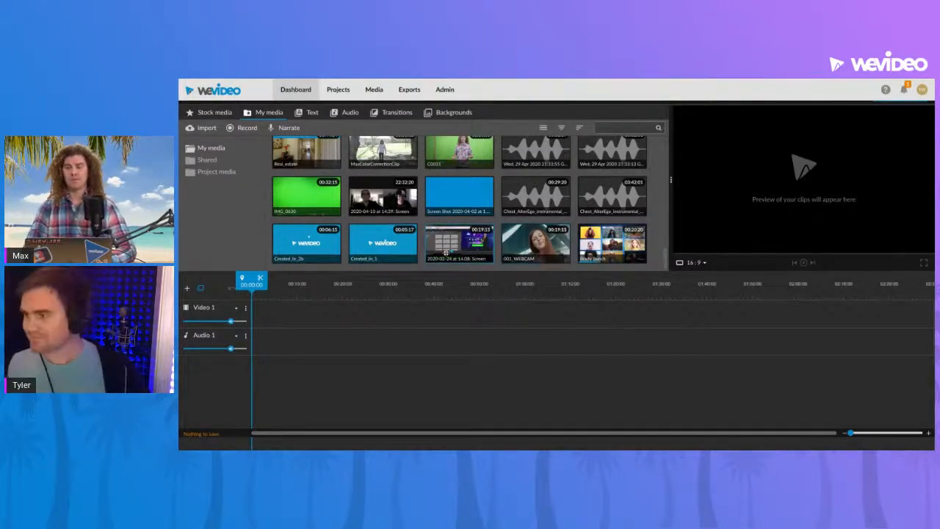
scroll(446, 249, up, 10)
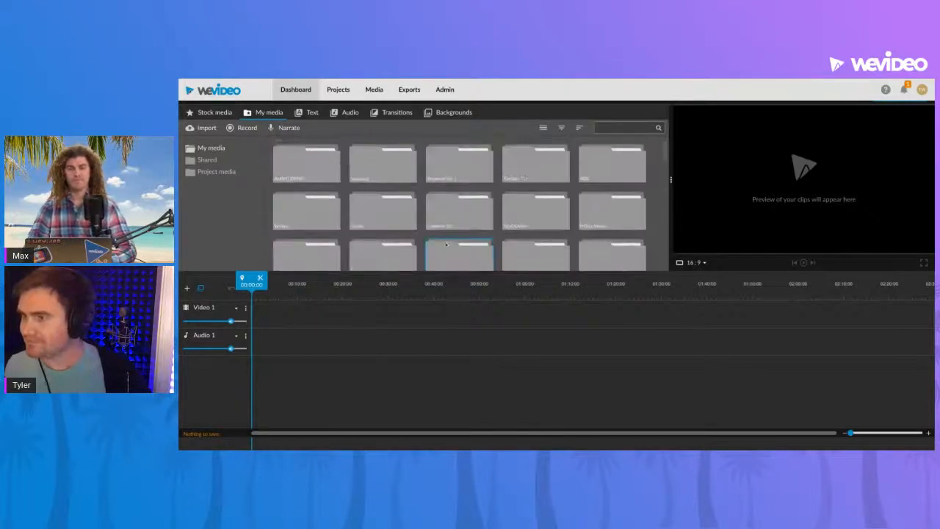
scroll(446, 245, down, 10)
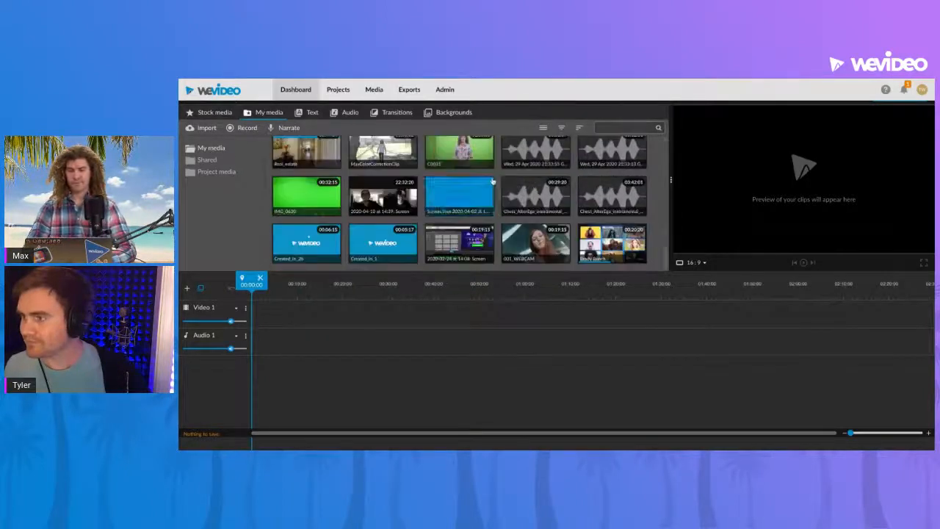
click(623, 245)
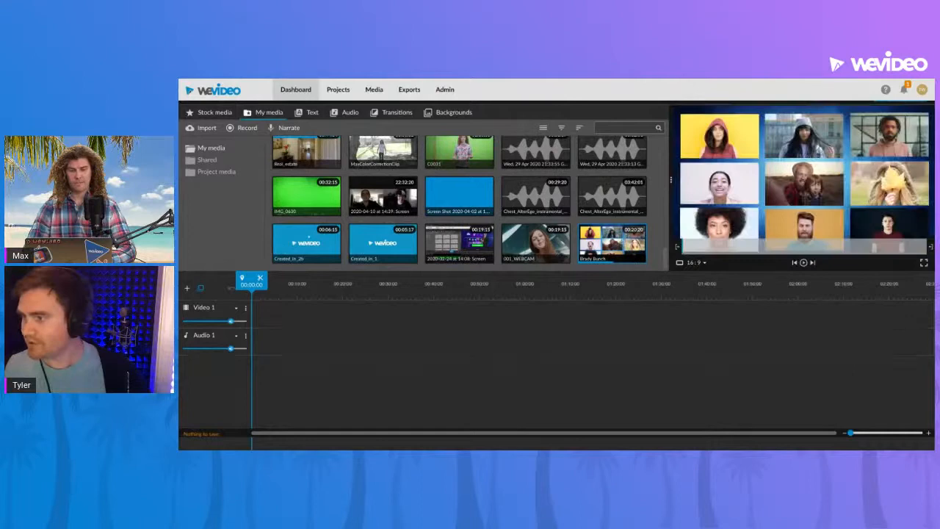
drag(619, 240, 263, 312)
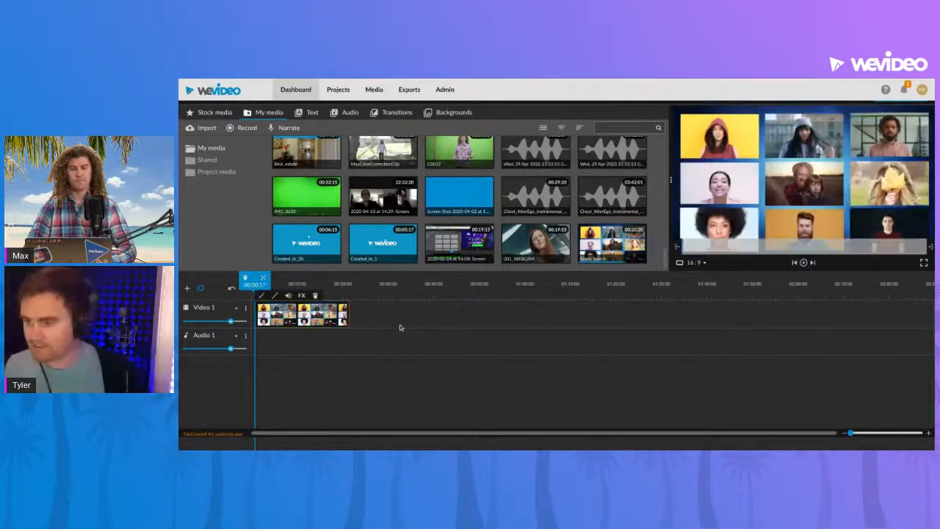
- Enlarge the preview area and move the Brady Bunch clip to the very start of Video 1
drag(669, 179, 585, 182)
drag(255, 343, 250, 343)
drag(308, 383, 305, 384)
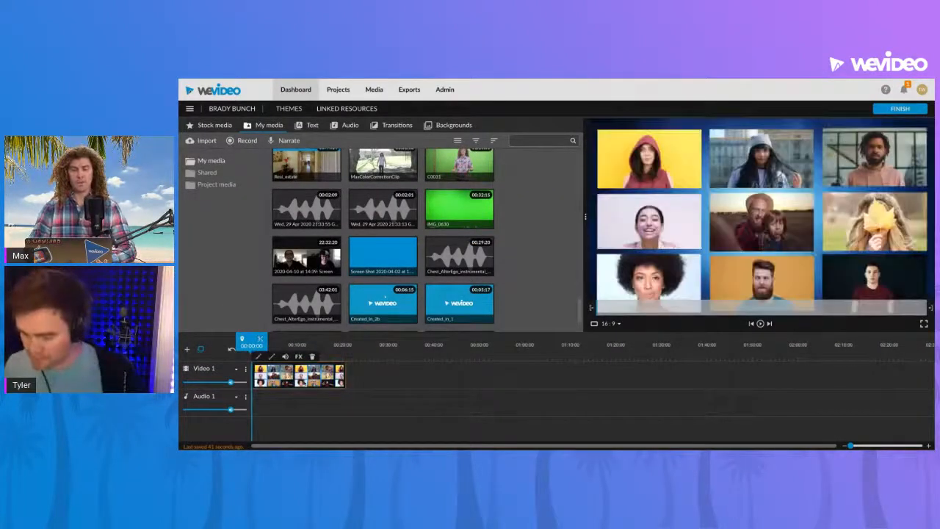
key(super+plus)
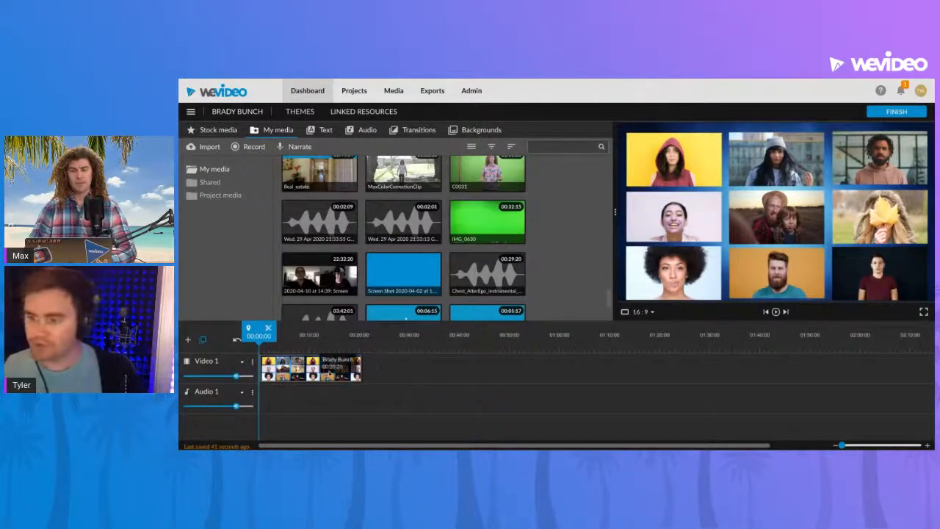
- Play the beginning of the Brady Bunch clip from 00:00:00 to check the exported grid
click(320, 377)
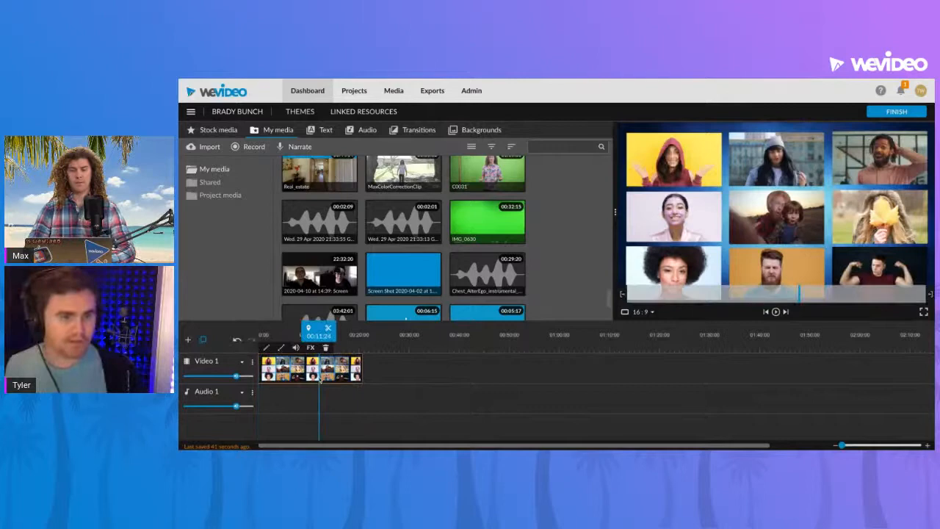
drag(319, 337, 259, 336)
key(space)
key(space)
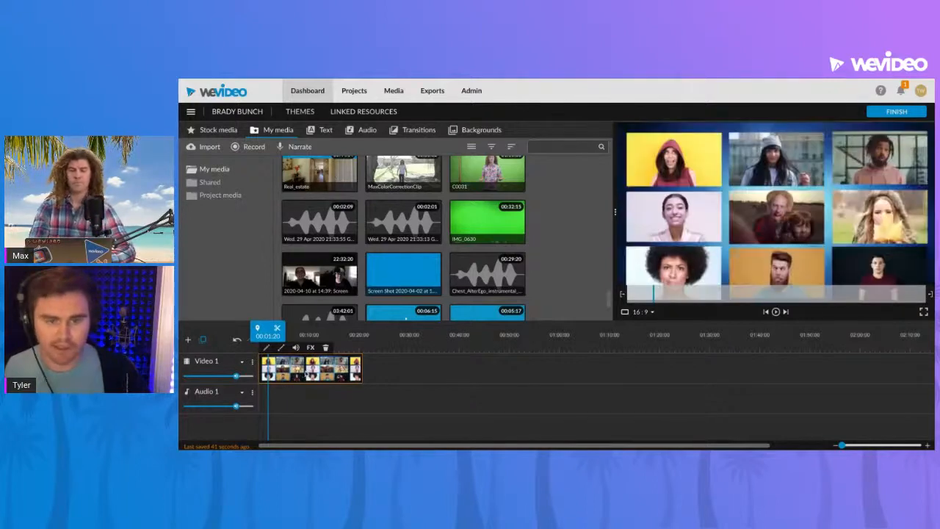
- Add a video track named Video 2 and duplicate the Brady Bunch clip from Video 1 onto its start
click(189, 341)
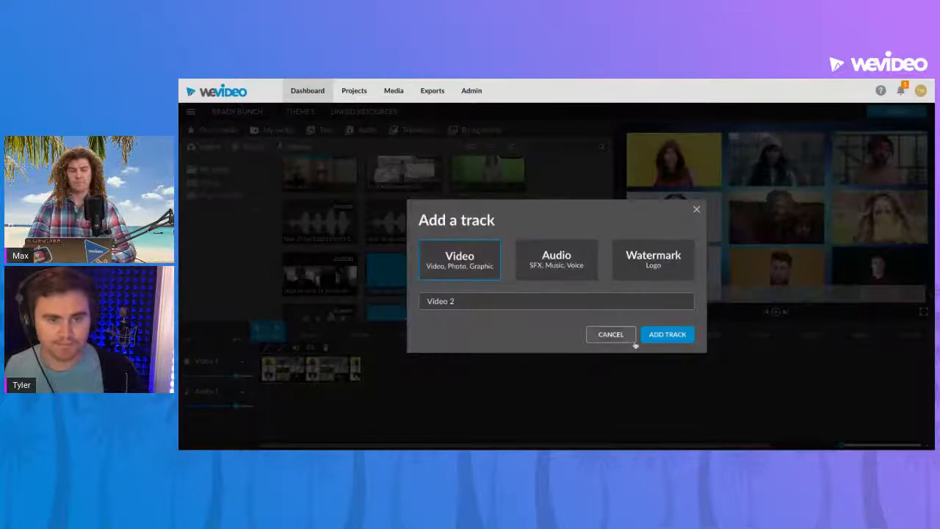
click(665, 334)
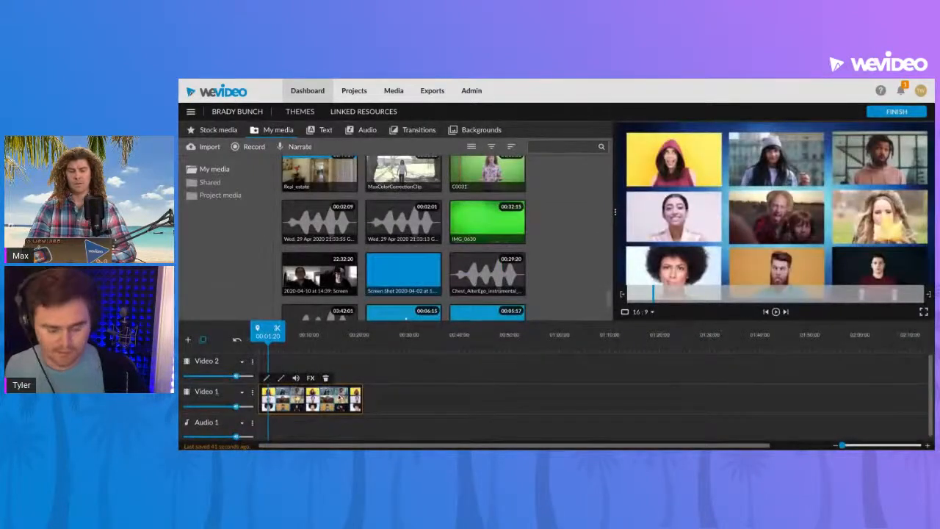
drag(315, 399, 316, 367)
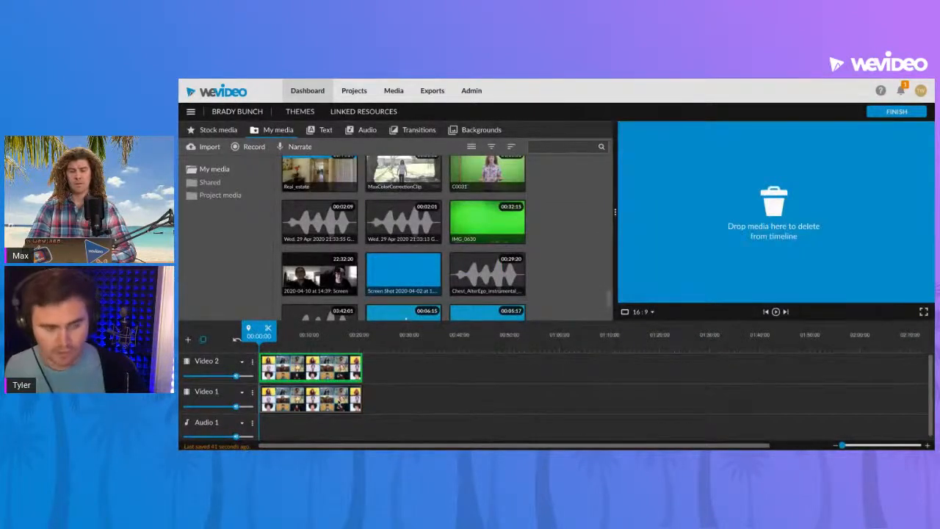
drag(339, 404, 338, 403)
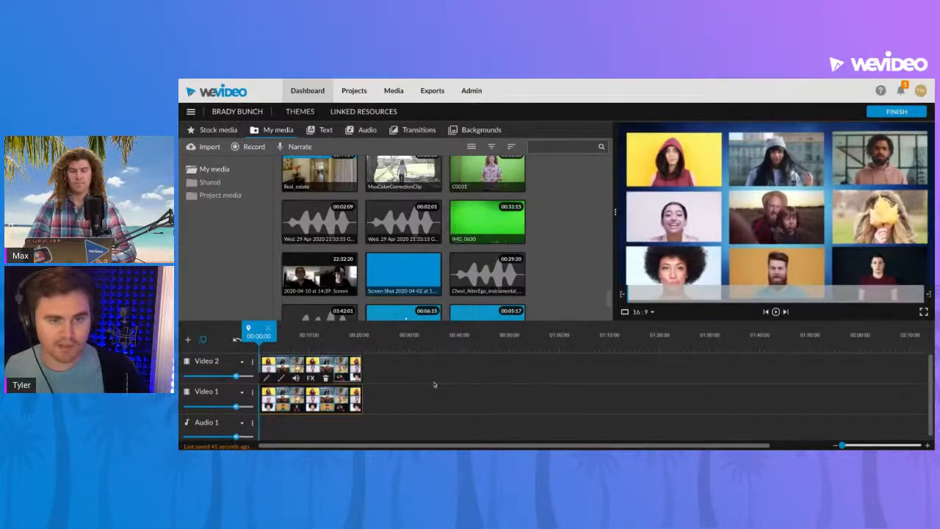
- Set the Video 2 clip's scale to 0.5 and its position to X 0, Y 0, and save the changes
double_click(351, 367)
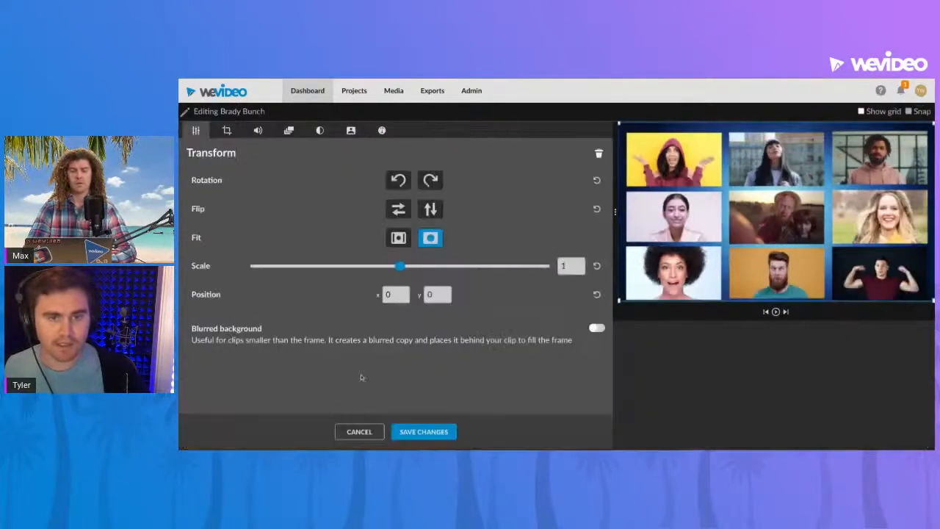
drag(401, 267, 332, 266)
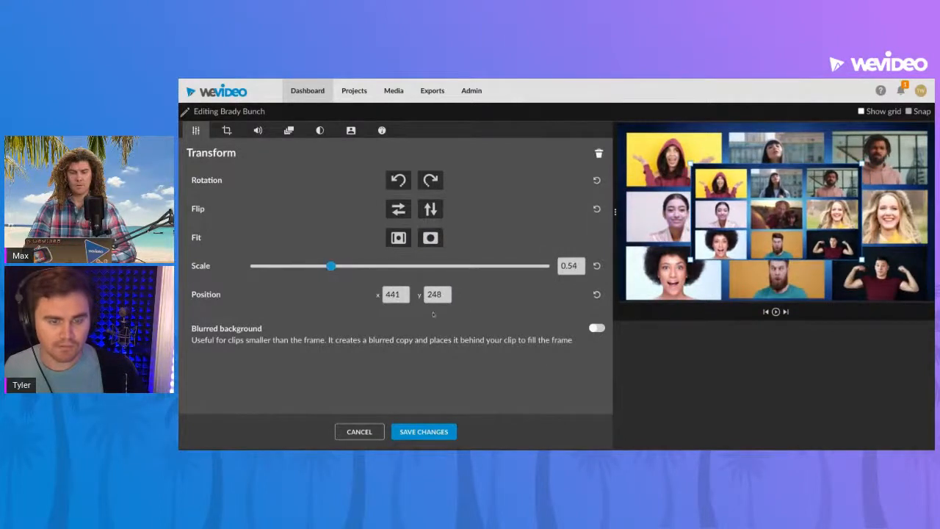
click(578, 266)
key(Return)
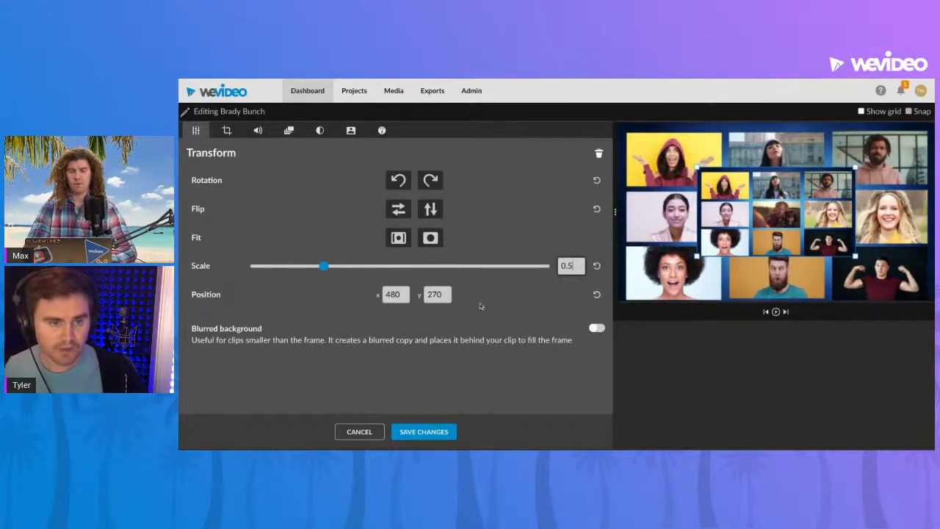
key(Tab)
text(0)
key(Tab)
text(0)
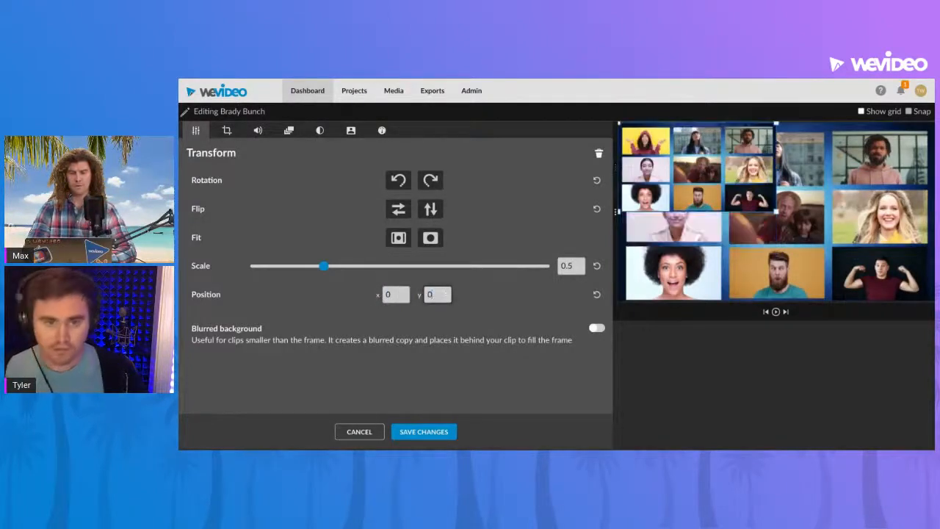
click(445, 431)
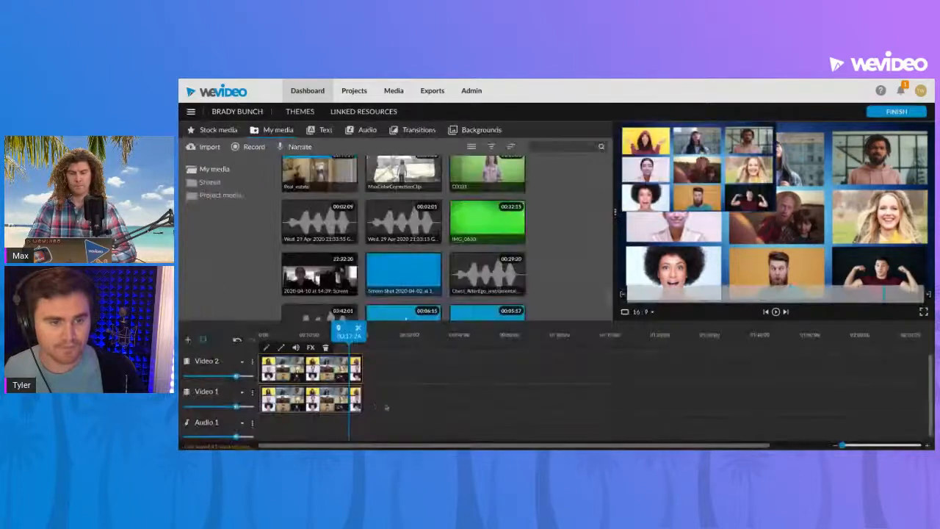
- Open the Video 1 Brady Bunch clip for editing and set its scale to 0.5
double_click(348, 406)
double_click(565, 266)
text(0.5)
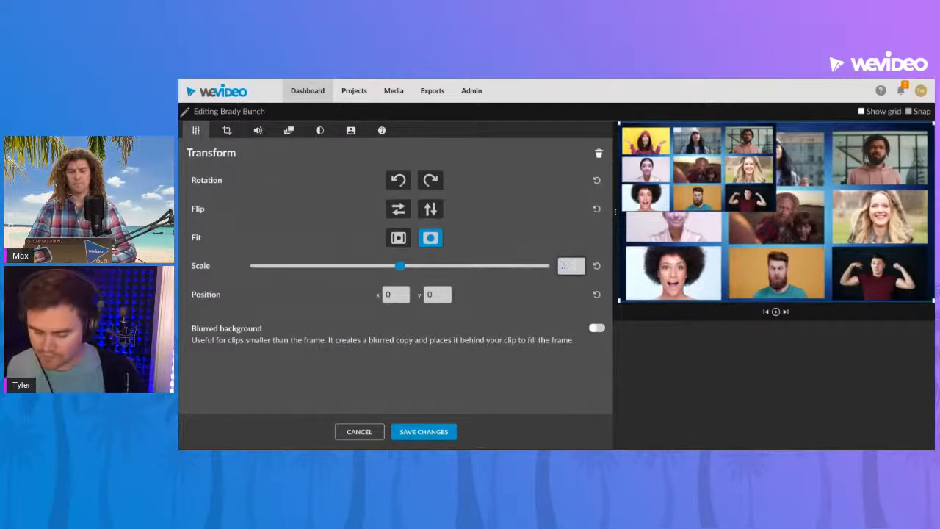
key(Return)
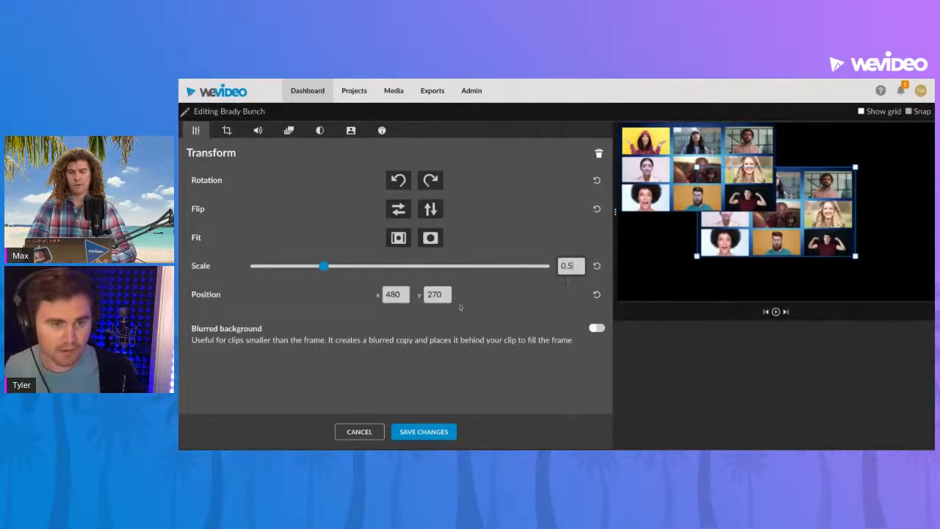
- Place the Video 1 clip in the frame's upper-right quarter at X 960 and about Y -18, and save the changes
click(440, 292)
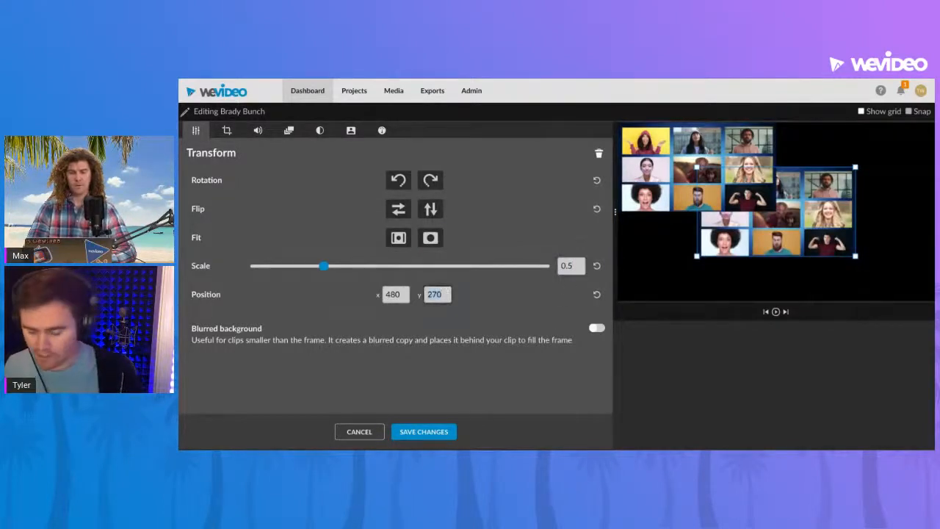
text(0)
double_click(395, 295)
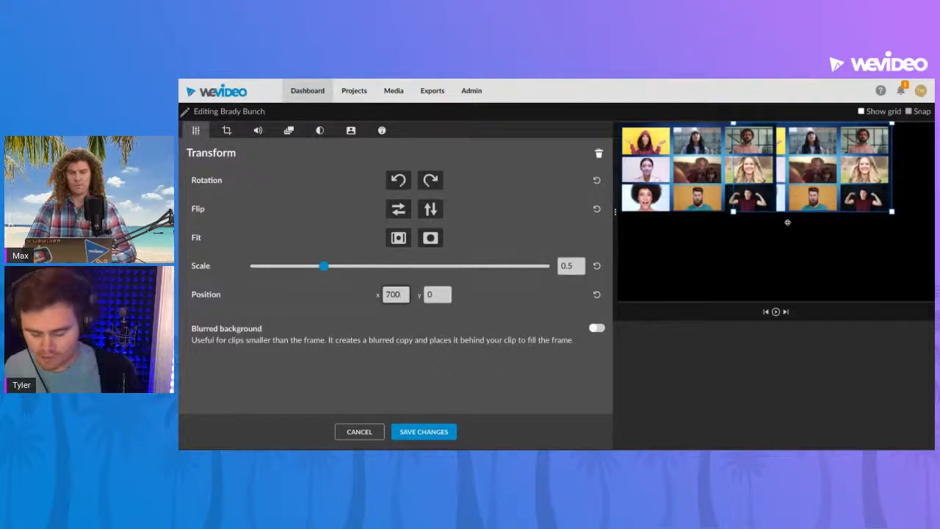
drag(792, 184, 834, 181)
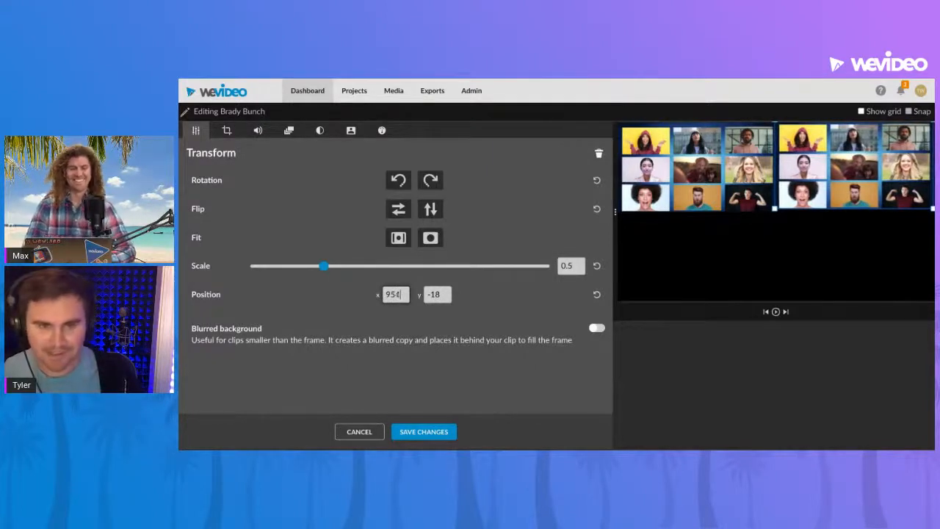
key(BackSpace)
key(BackSpace)
text(60)
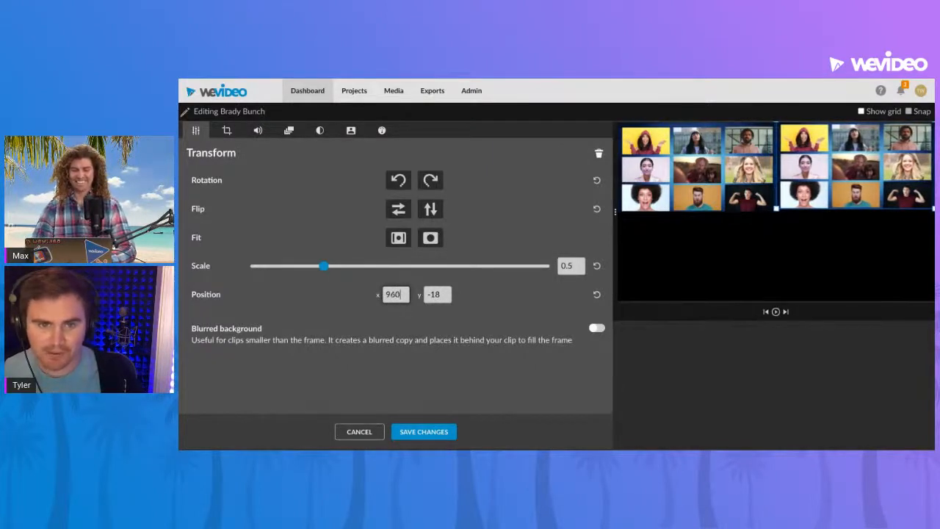
click(424, 432)
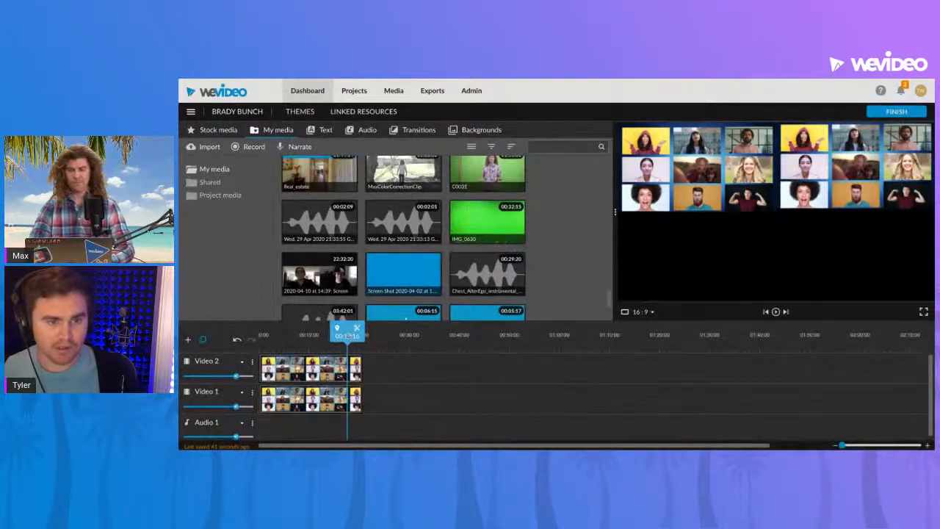
- Play the two side-by-side grids from 00:00:00 and again from about 9 seconds to check that they run together
drag(349, 336, 259, 335)
key(space)
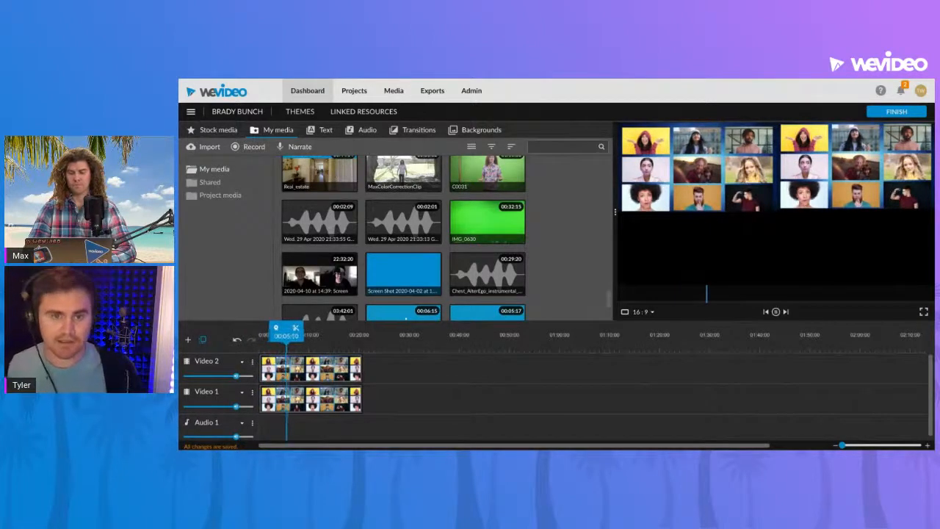
key(space)
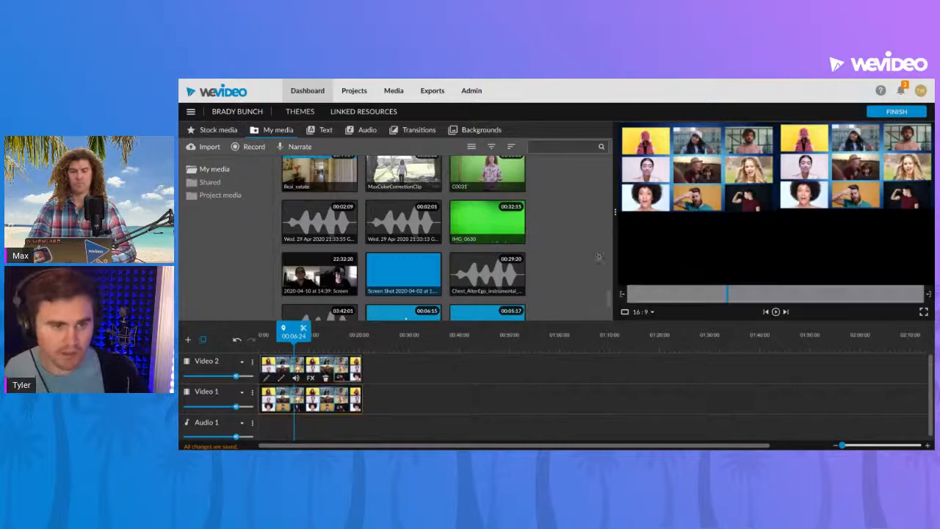
drag(295, 336, 307, 337)
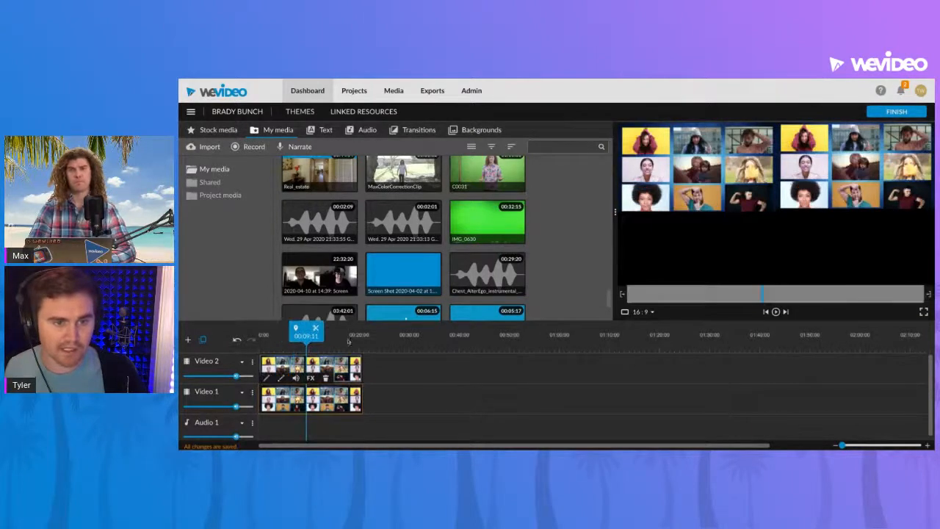
key(space)
key(space)
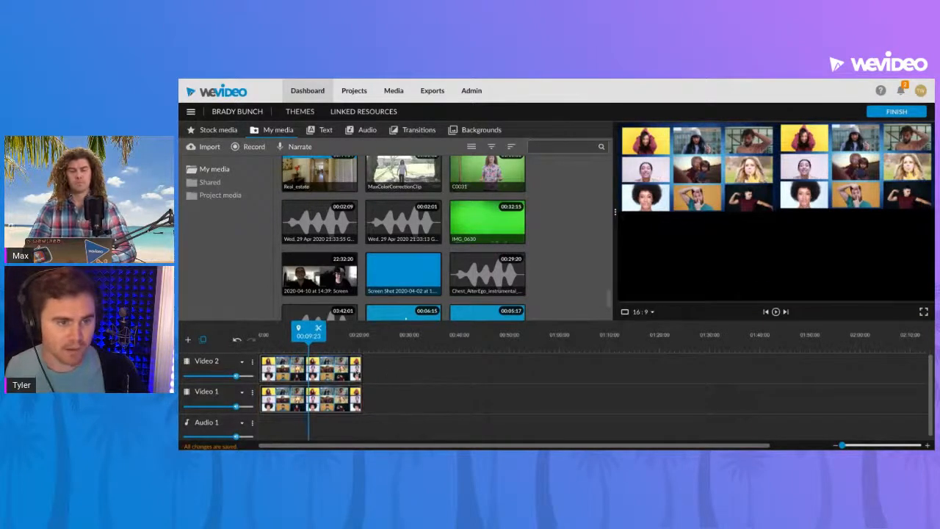
- Add a video track named Video 3 and duplicate the Brady Bunch clip from Video 2 onto its start
click(189, 340)
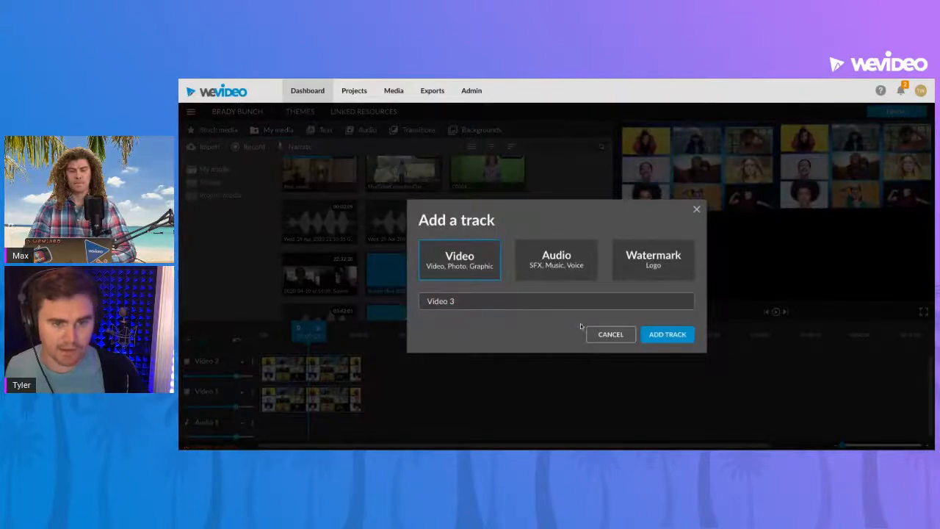
click(667, 334)
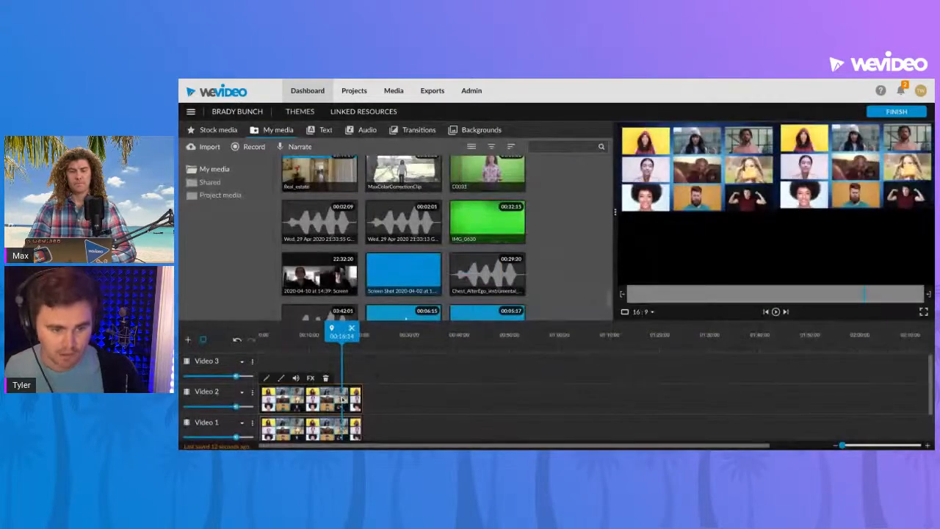
drag(342, 399, 342, 371)
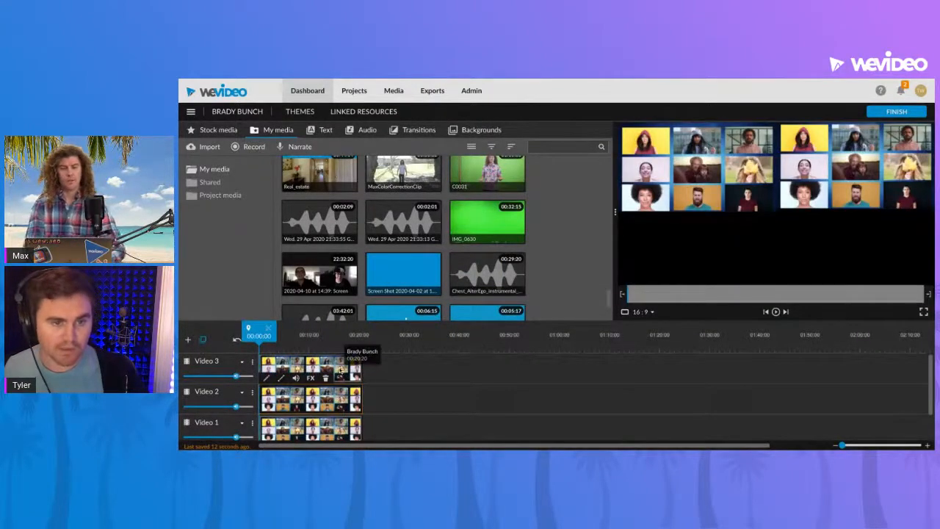
- Move the Video 3 clip to the frame's lower-left quarter, at about X 15, Y 548, and save the changes
click(324, 369)
double_click(333, 367)
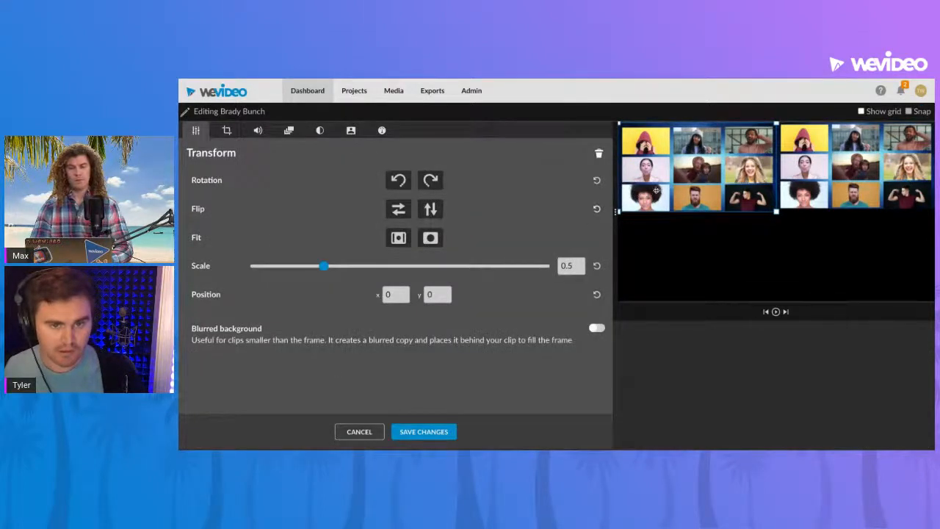
drag(653, 192, 659, 213)
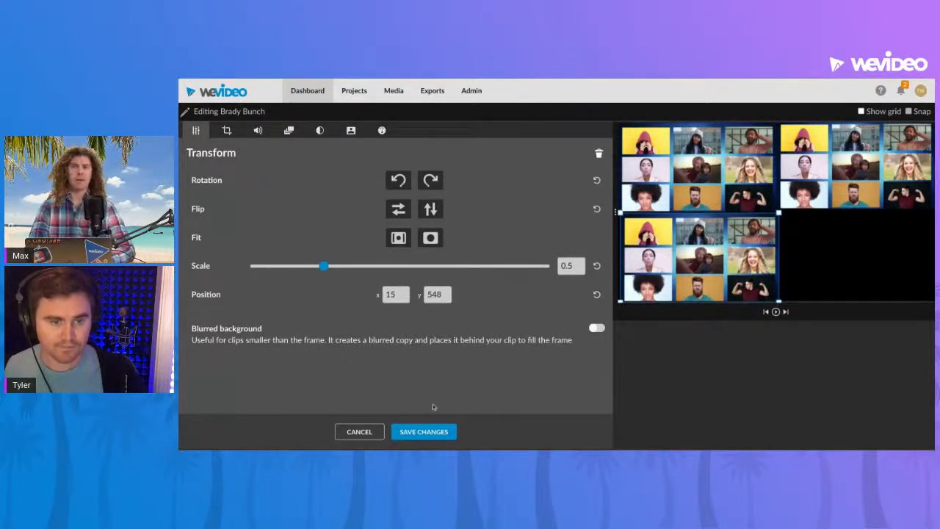
click(430, 433)
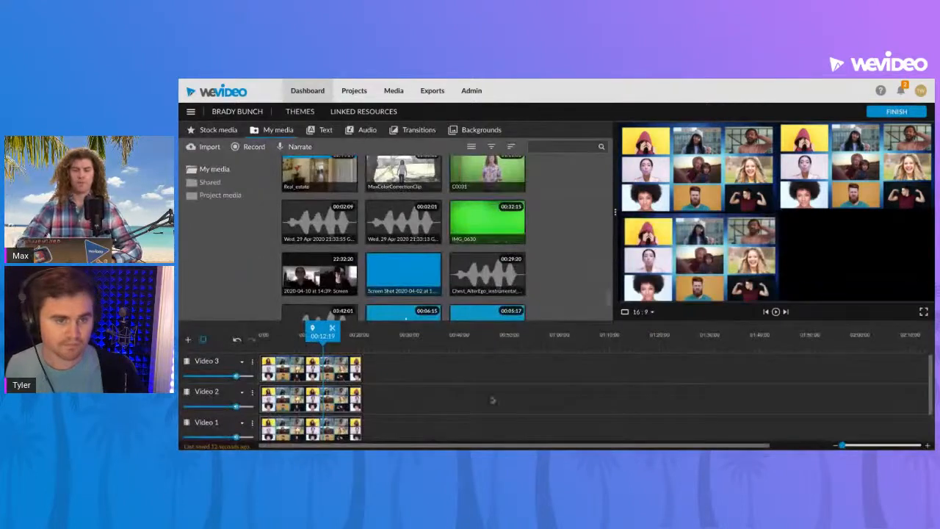
- Add a video track named Video 4 and place a copy of the Video 3 clip at its start
click(188, 341)
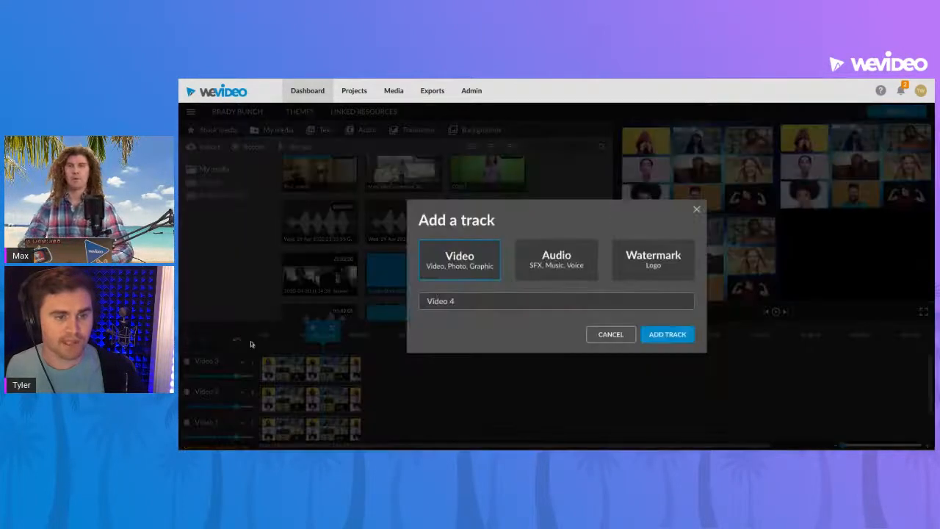
click(656, 334)
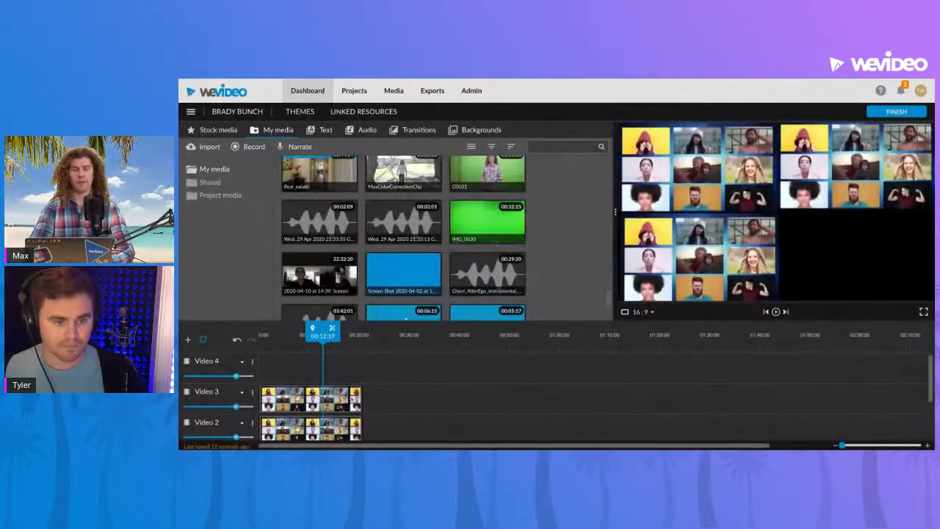
click(353, 399)
key(ctrl+c)
key(ctrl+v)
click(336, 379)
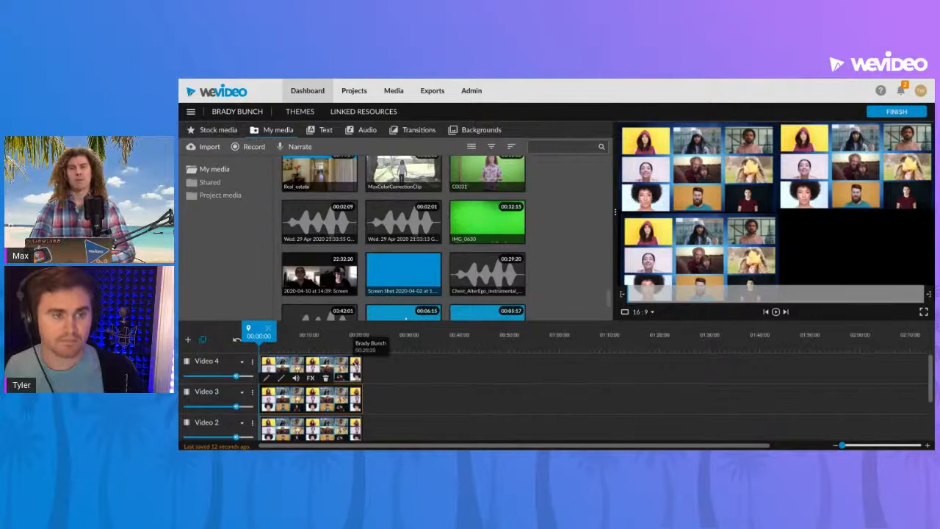
- Move the Video 4 clip to the frame's lower-right quarter, at about X 959, Y 554, and save the changes
double_click(353, 367)
drag(680, 258, 836, 258)
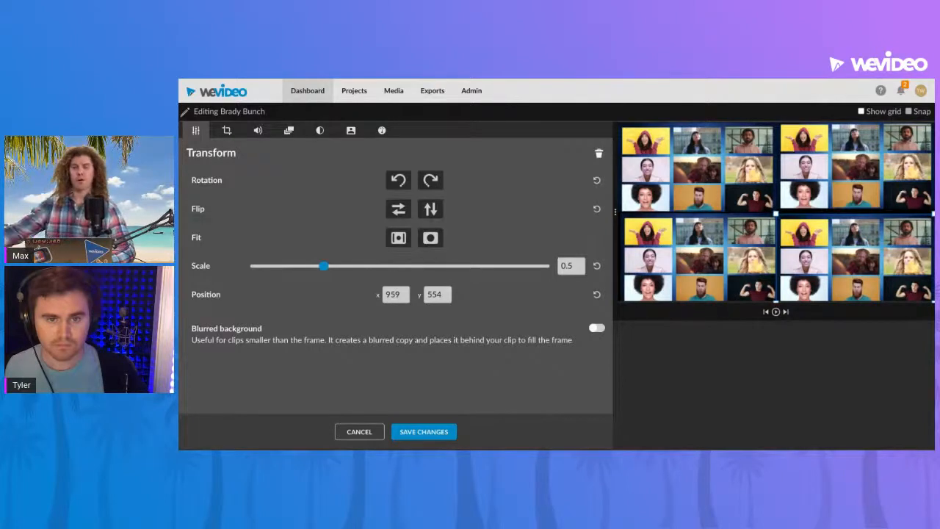
click(444, 431)
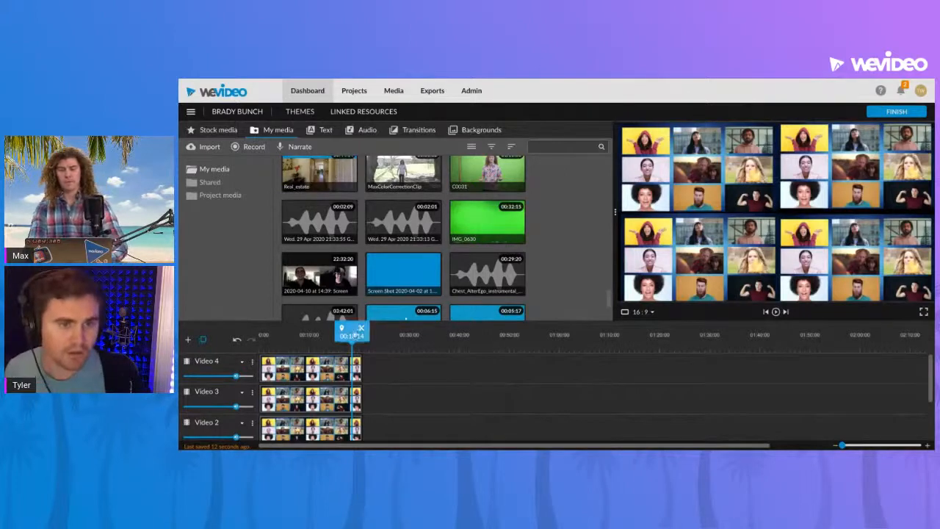
- Play the beginning of the combined four-grid video and look over all its tracks
key(space)
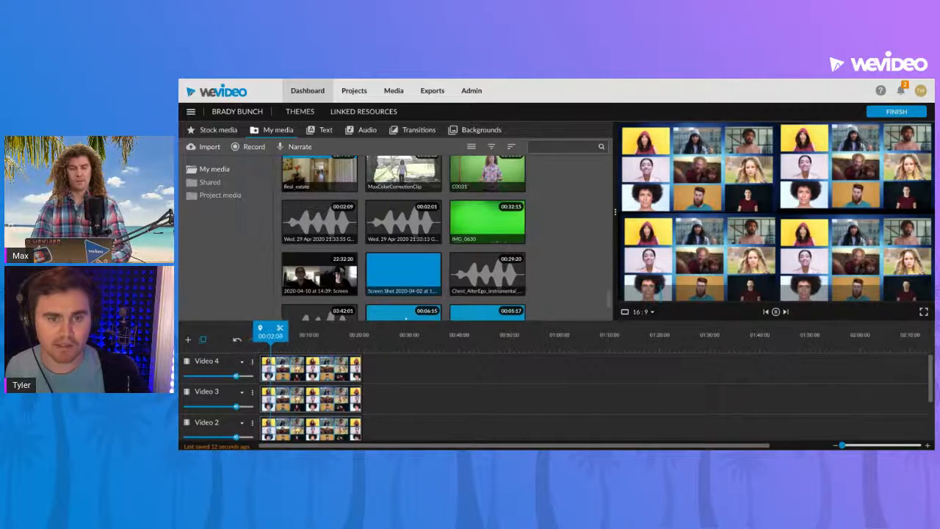
key(space)
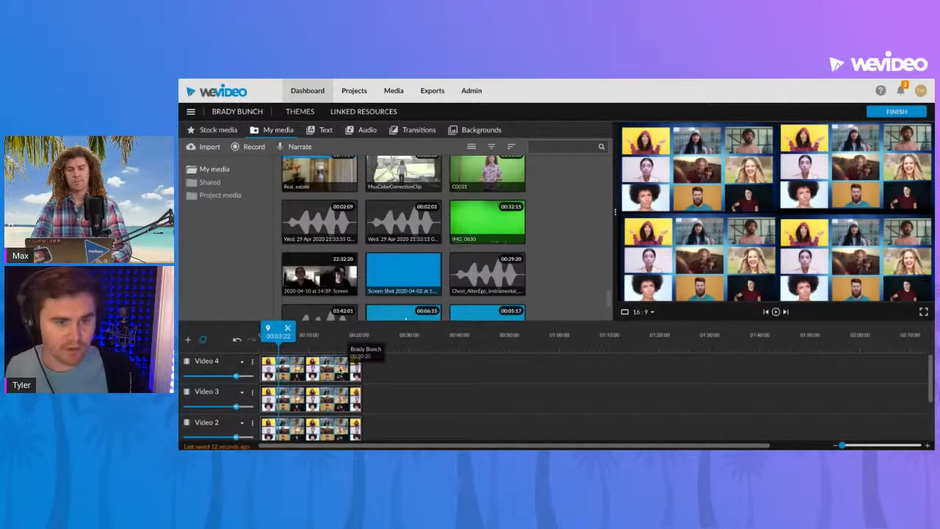
scroll(367, 411, down, 2)
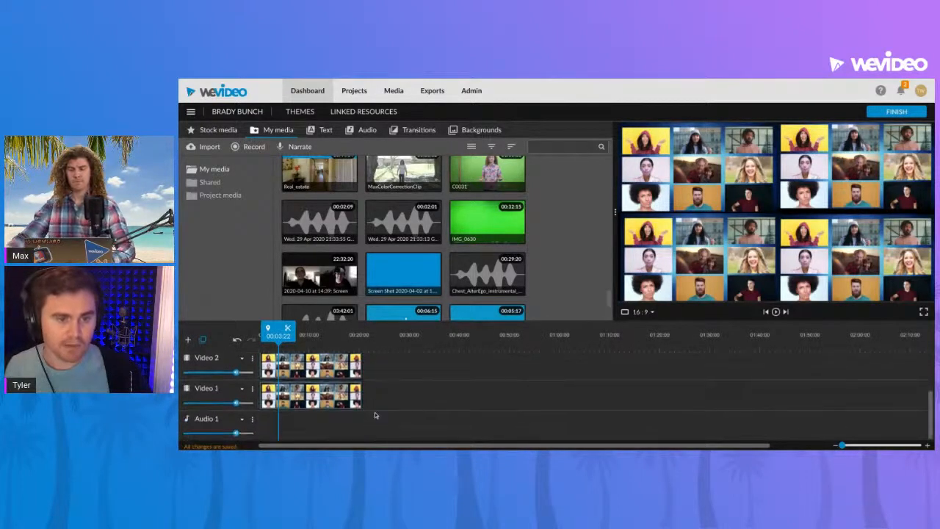
scroll(382, 403, up, 2)
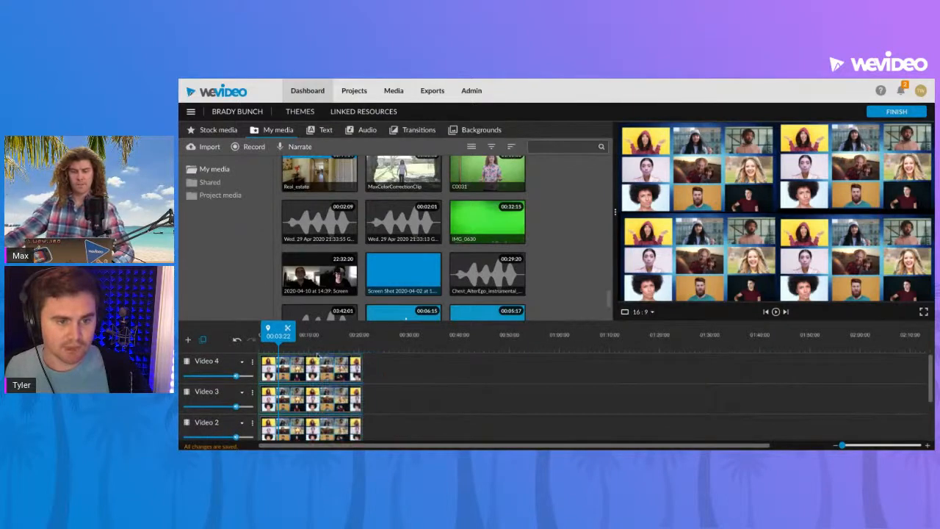
- Export Brady Bunch as a Full HD 1920x1080 video, and reopen the project from the dashboard
click(901, 114)
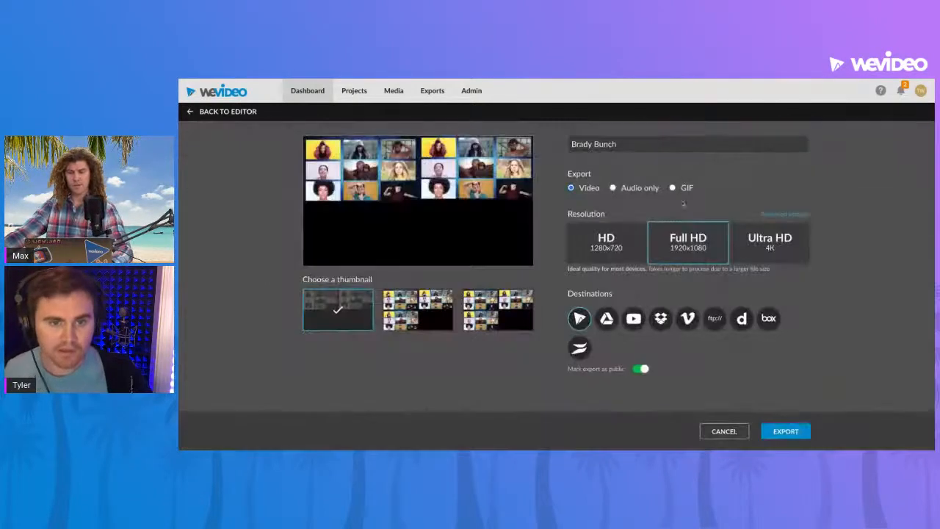
click(777, 433)
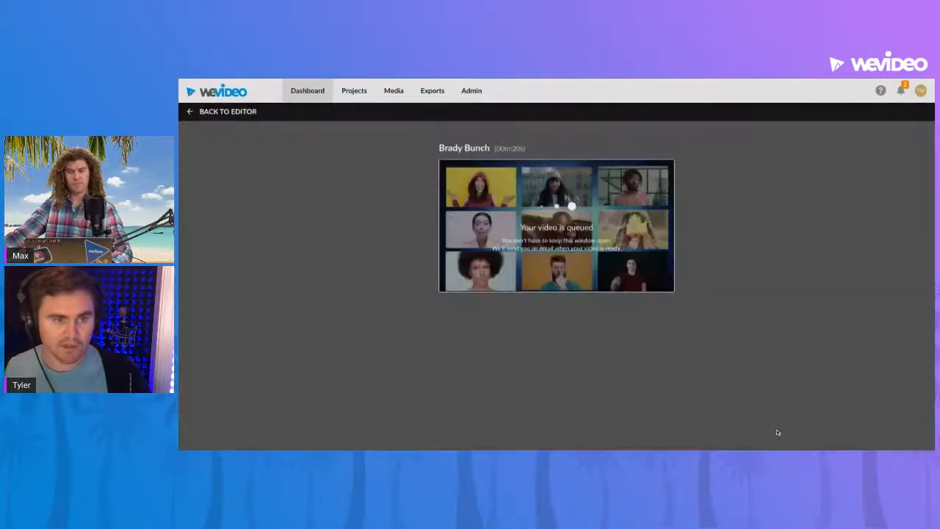
click(307, 90)
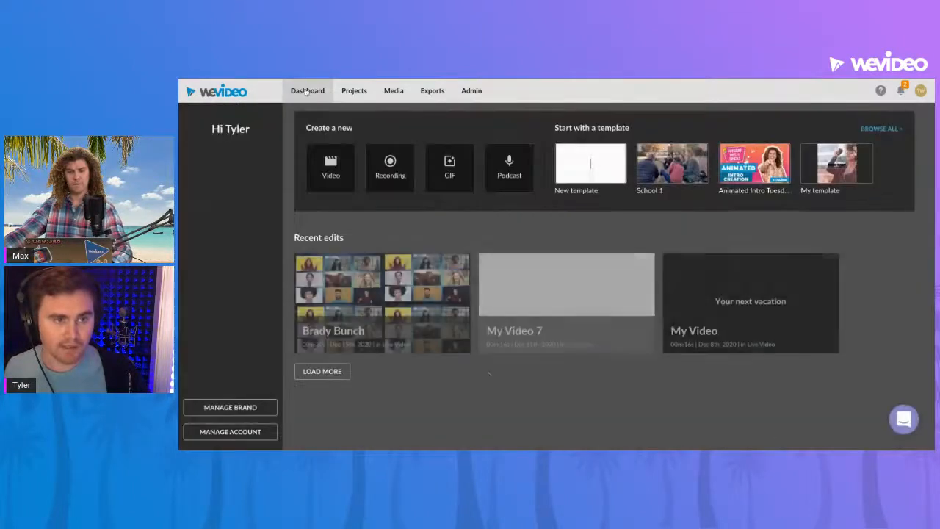
click(439, 336)
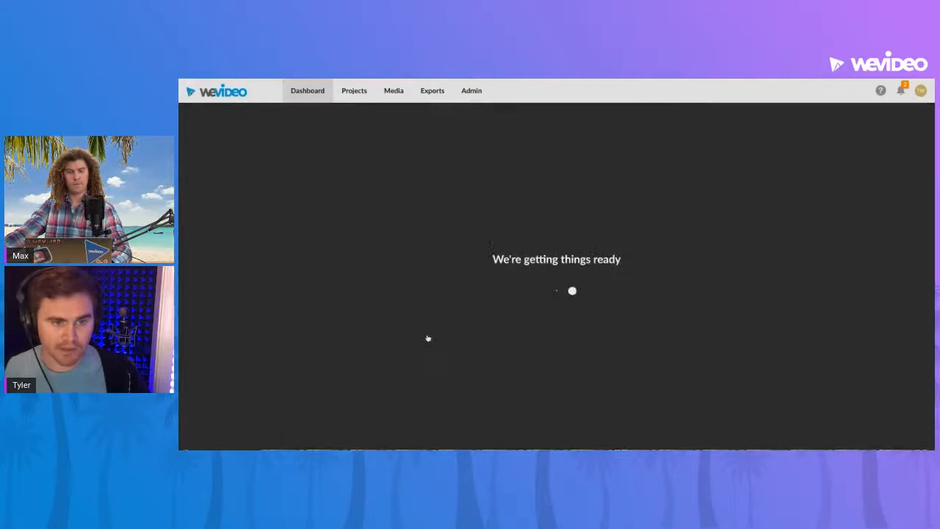
- Try an animation start scale of 0.53 on the Video 4 clip
scroll(470, 366, down, 2)
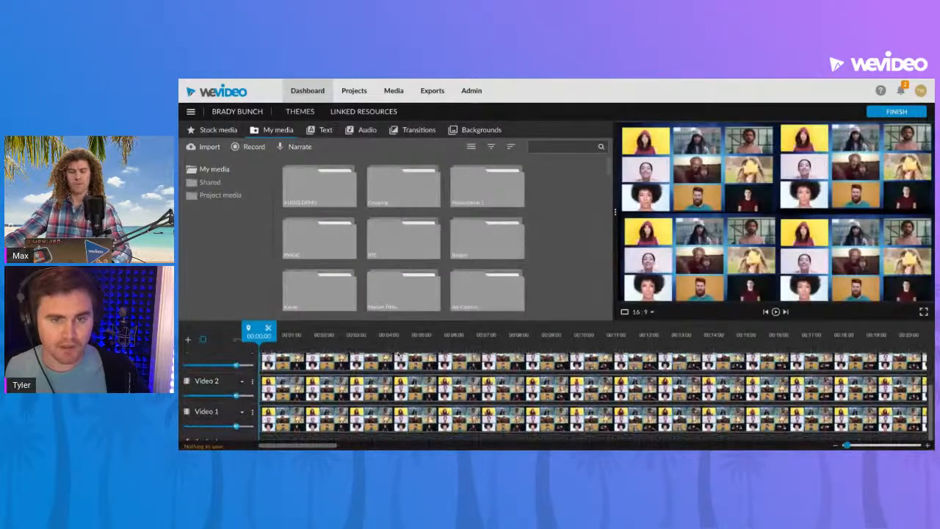
scroll(353, 353, up, 1)
double_click(346, 376)
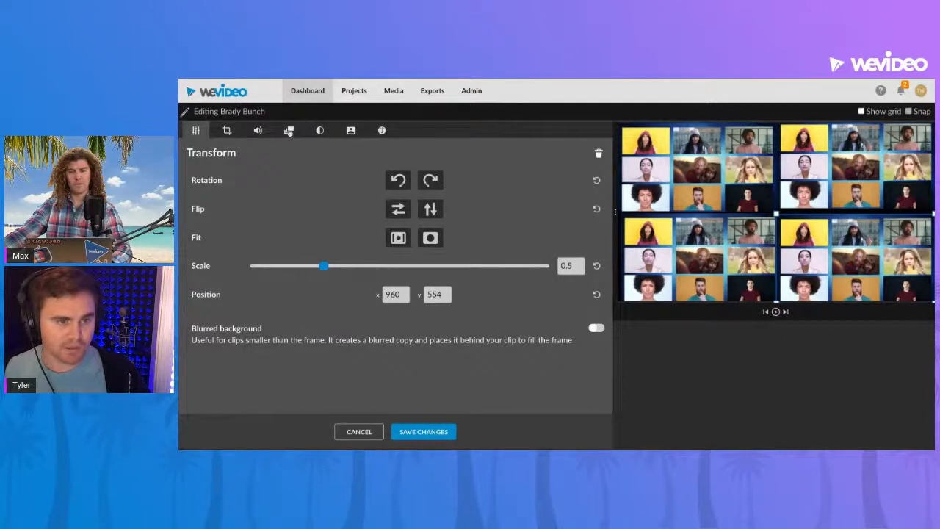
click(289, 130)
drag(326, 222, 328, 223)
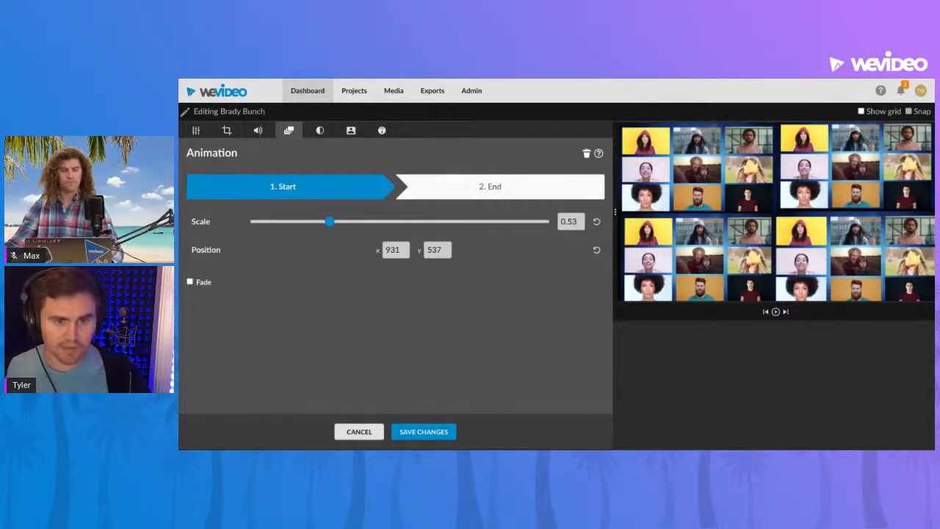
click(360, 432)
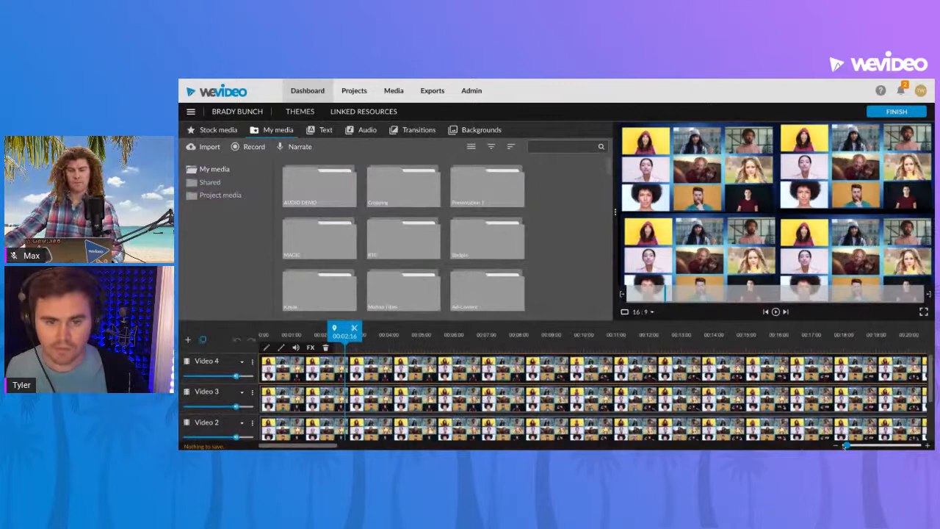
- Zoom the timeline out to fit the whole clips and move the playhead to about 10 seconds
drag(846, 446, 841, 446)
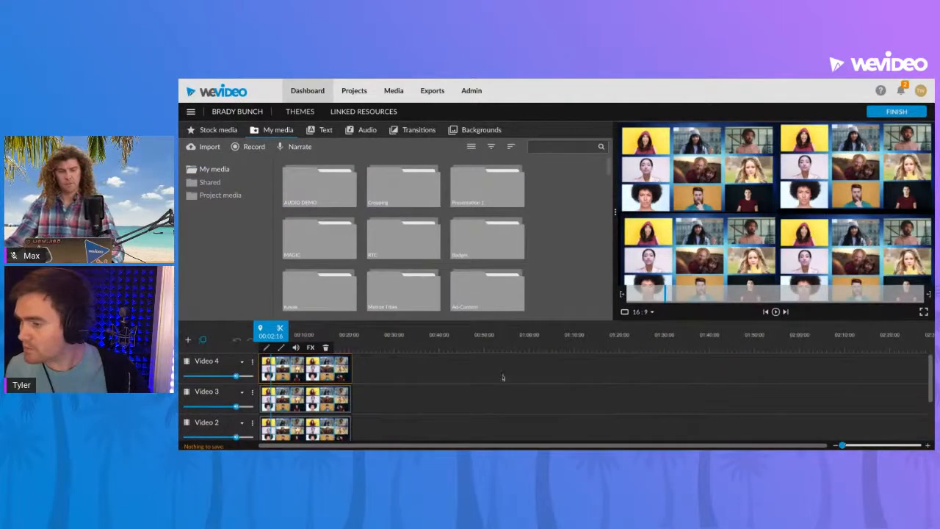
click(296, 336)
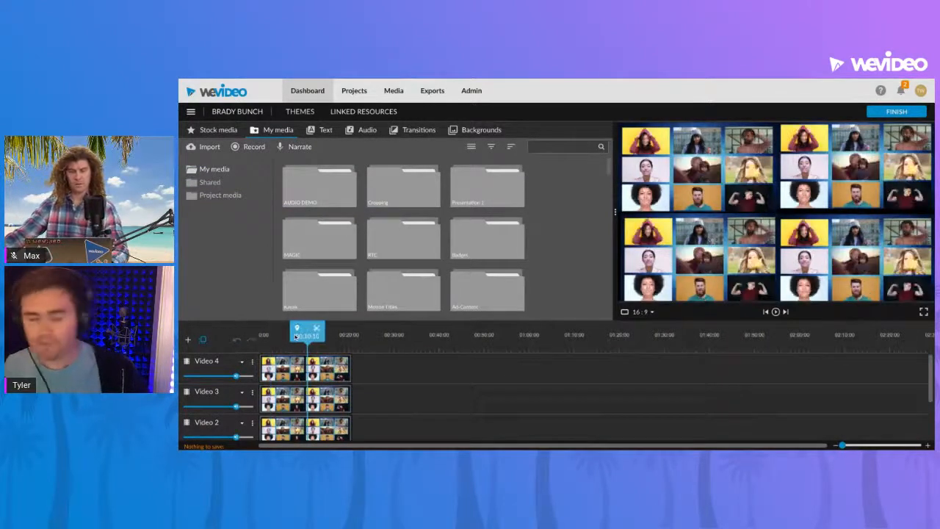